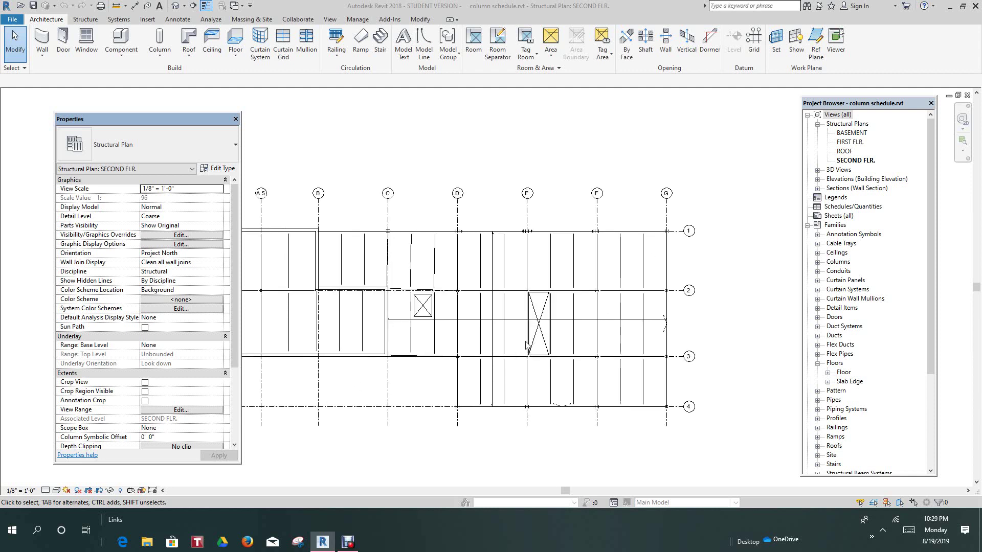
# - Create a graphical column schedule for the model's structural columns and expand the Graphical Column Schedules category to show the view
pyautogui.scroll(2, 526, 343)
pyautogui.moveTo(525, 329); pyautogui.dragTo(573, 319, button='middle')
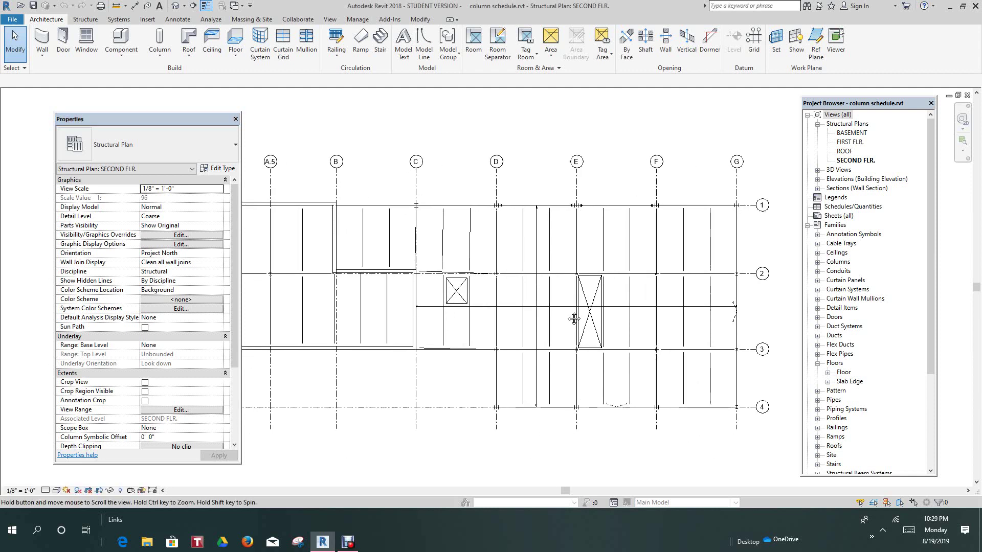
pyautogui.scroll(-2, 572, 307)
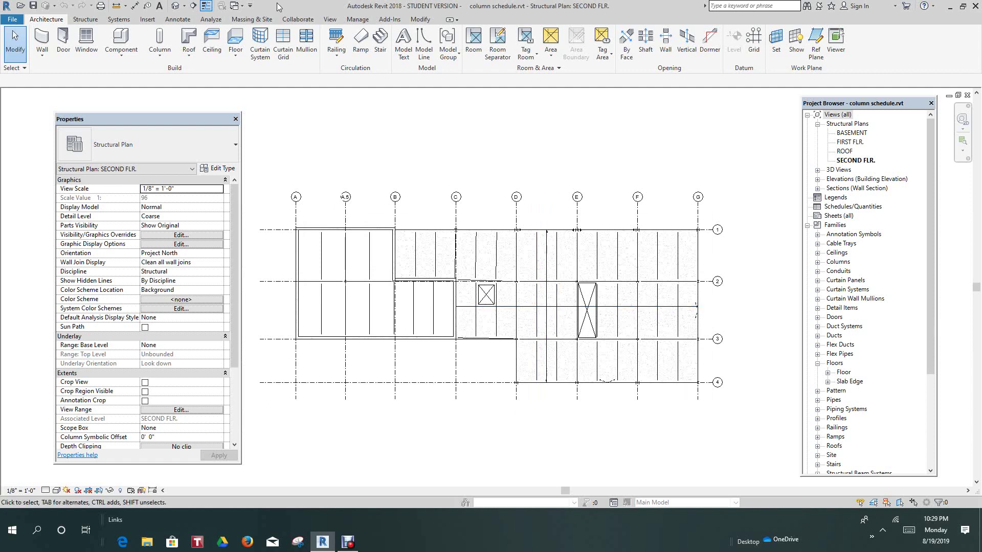
pyautogui.click(332, 20)
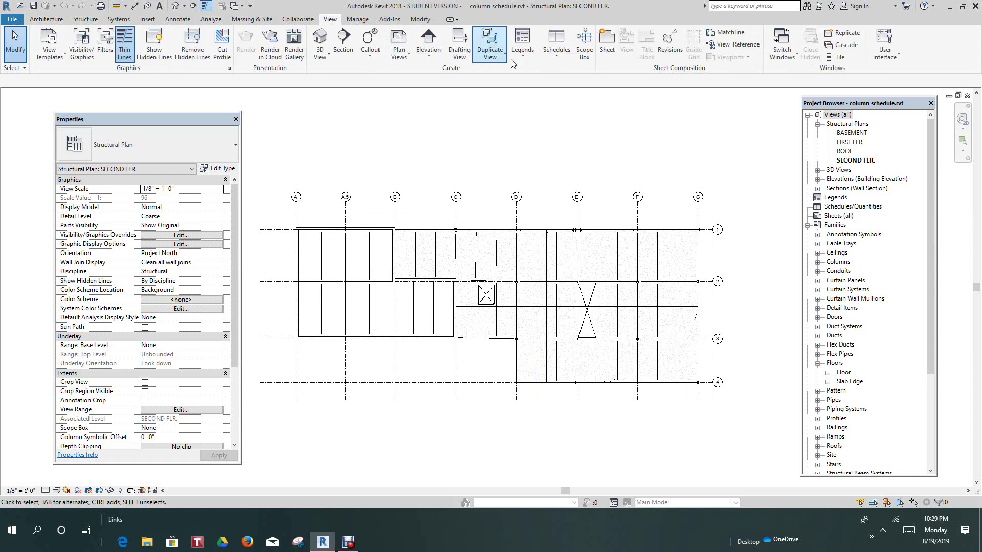
pyautogui.click(557, 61)
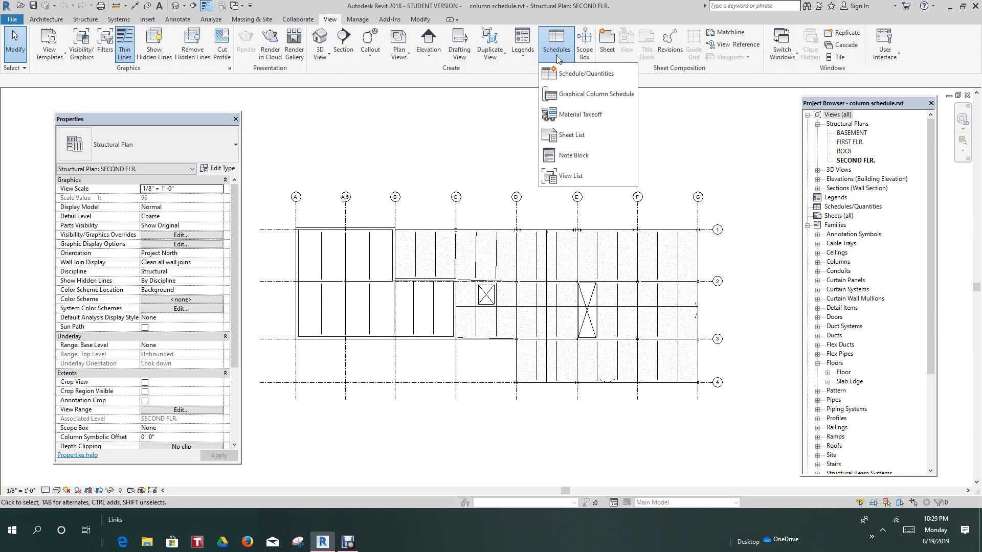
pyautogui.click(565, 96)
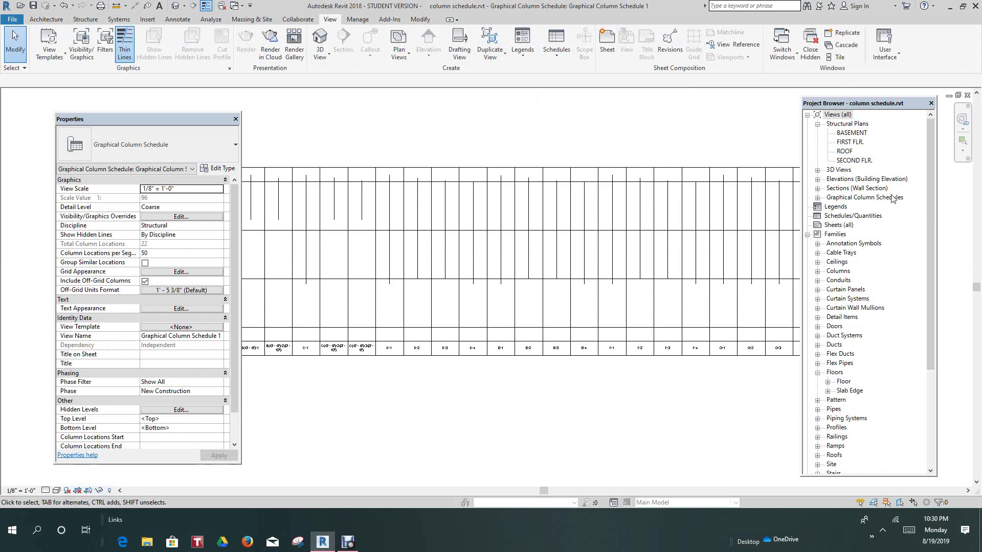
pyautogui.click(817, 197)
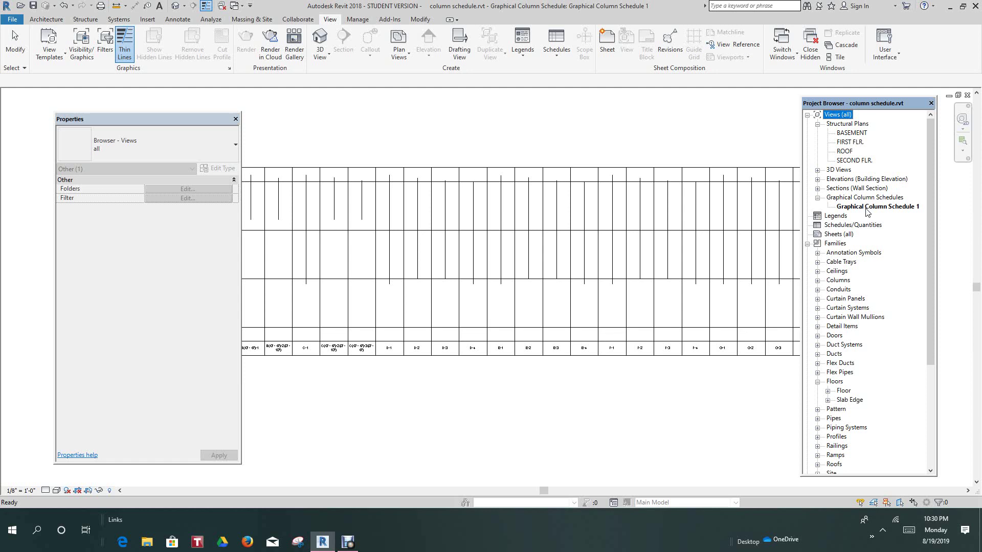
pyautogui.click(518, 398)
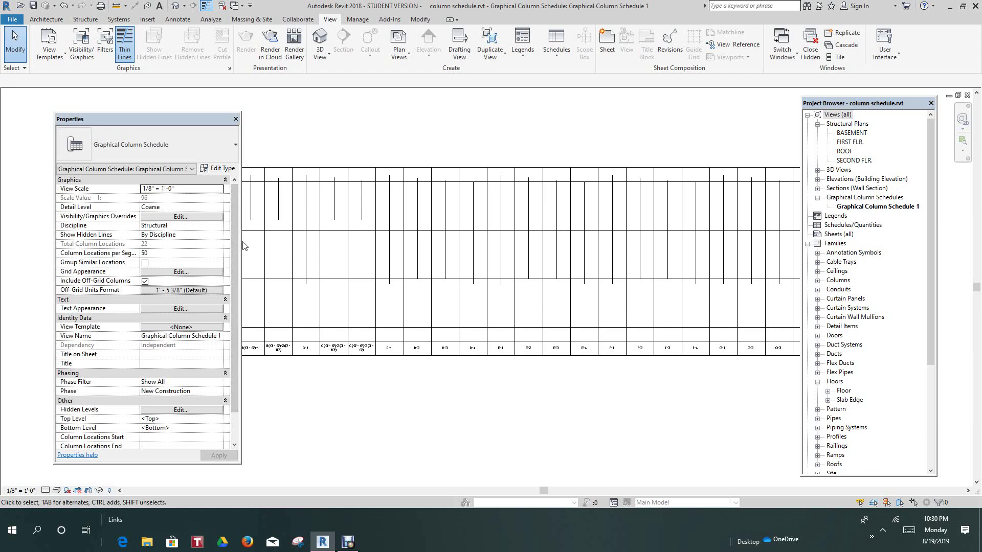
# - Set the column schedule's top level to ROOF and its bottom level to FIRST FLR
pyautogui.scroll(-1, 164, 282)
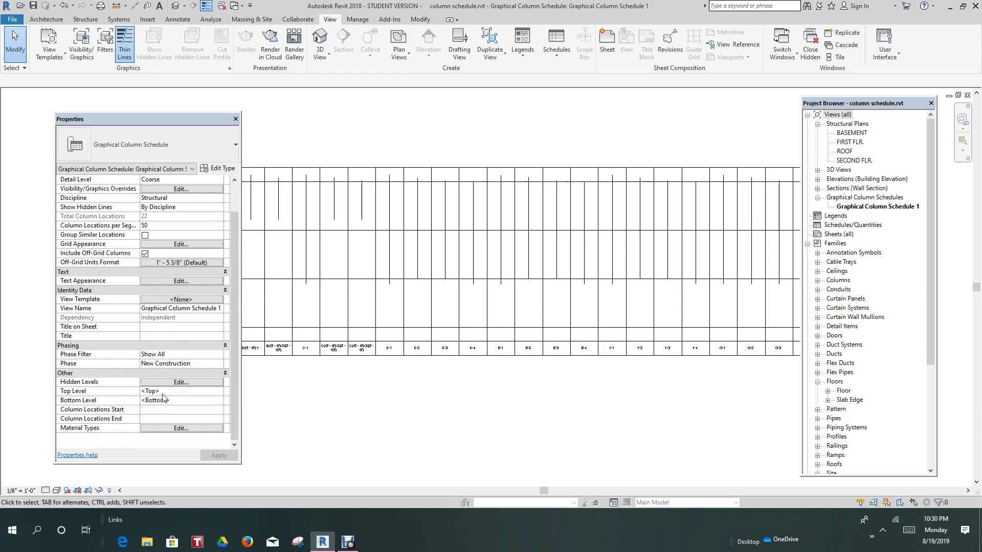
pyautogui.click(219, 391)
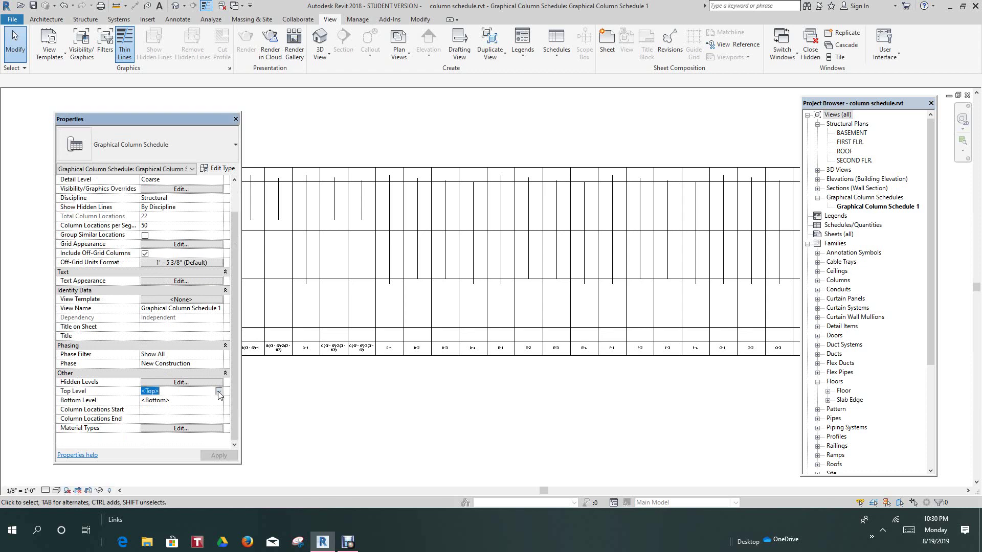
pyautogui.click(219, 391)
pyautogui.click(160, 432)
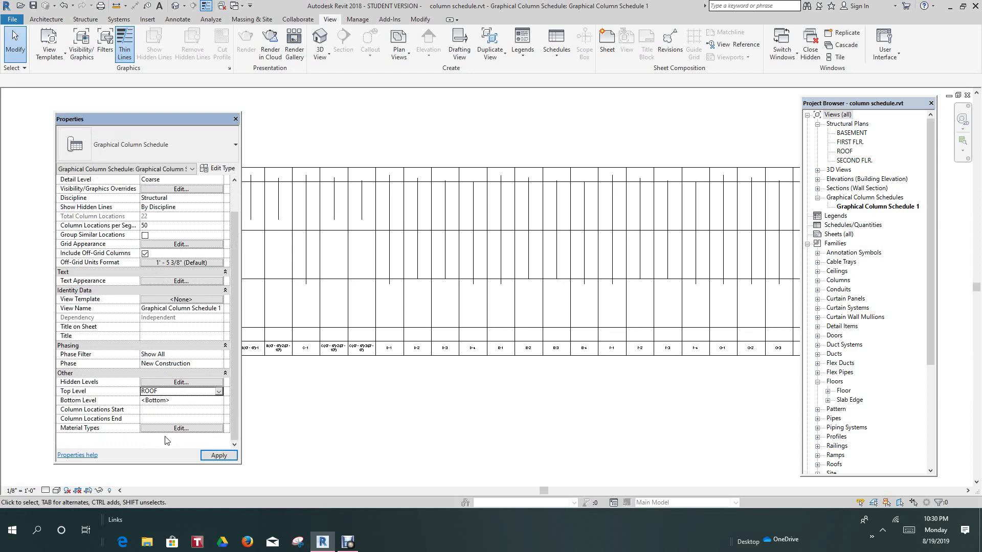
pyautogui.click(219, 400)
pyautogui.click(219, 401)
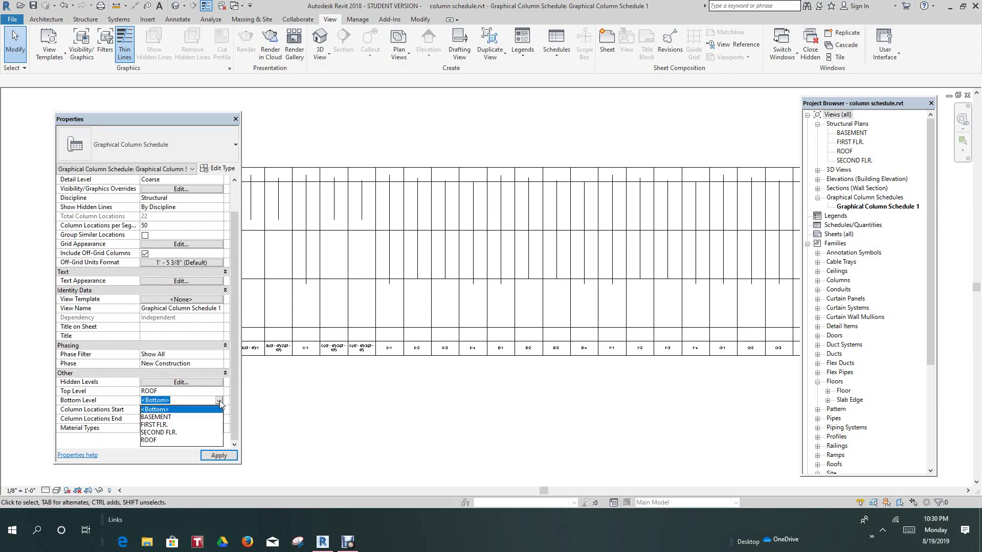
pyautogui.click(163, 425)
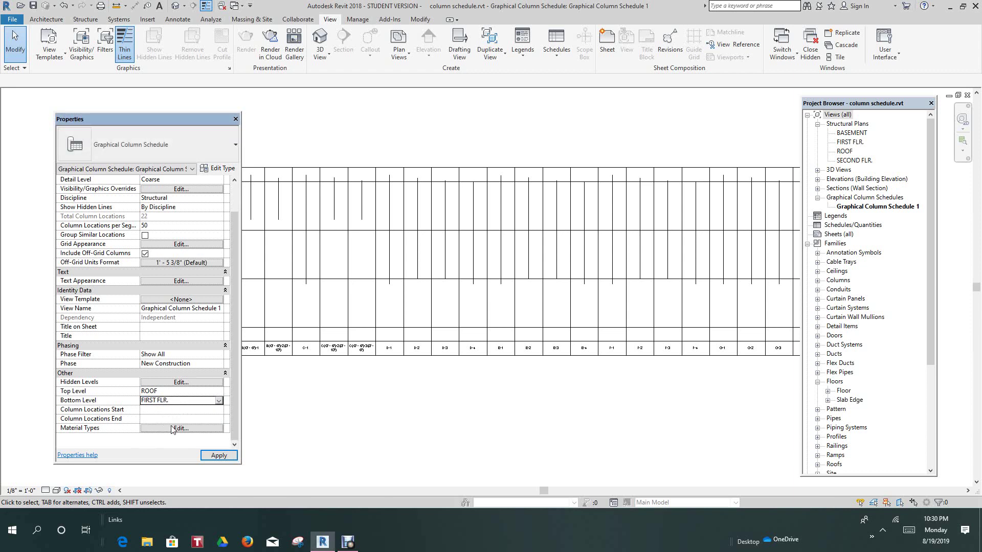
# - Group similar column locations in the schedule and set its detail level to Medium
pyautogui.click(145, 237)
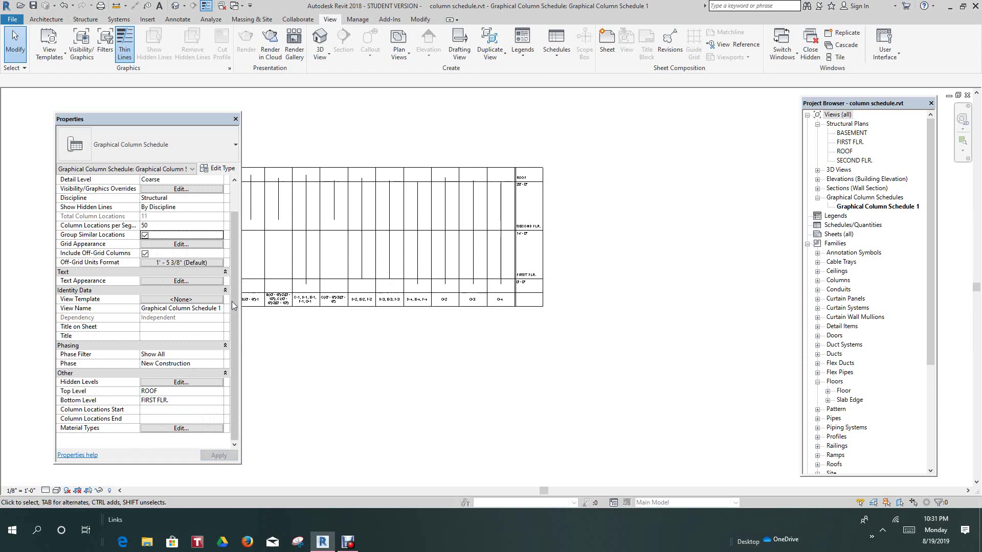
pyautogui.scroll(1, 238, 297)
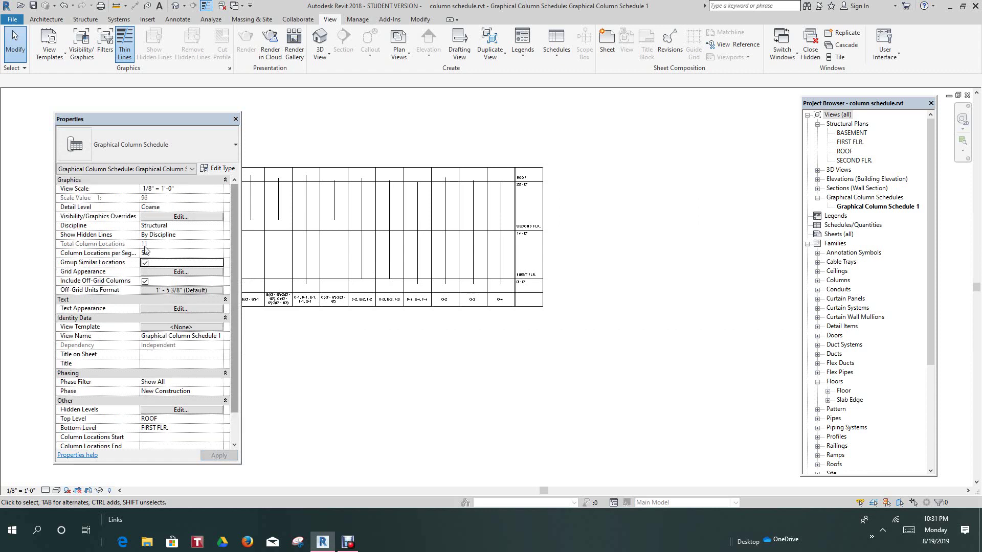
pyautogui.click(223, 210)
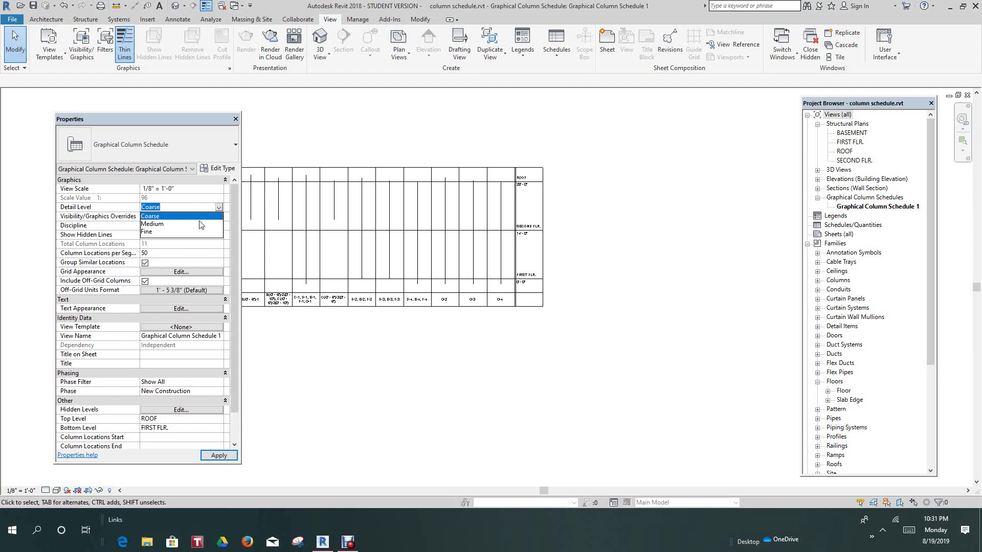
pyautogui.click(169, 225)
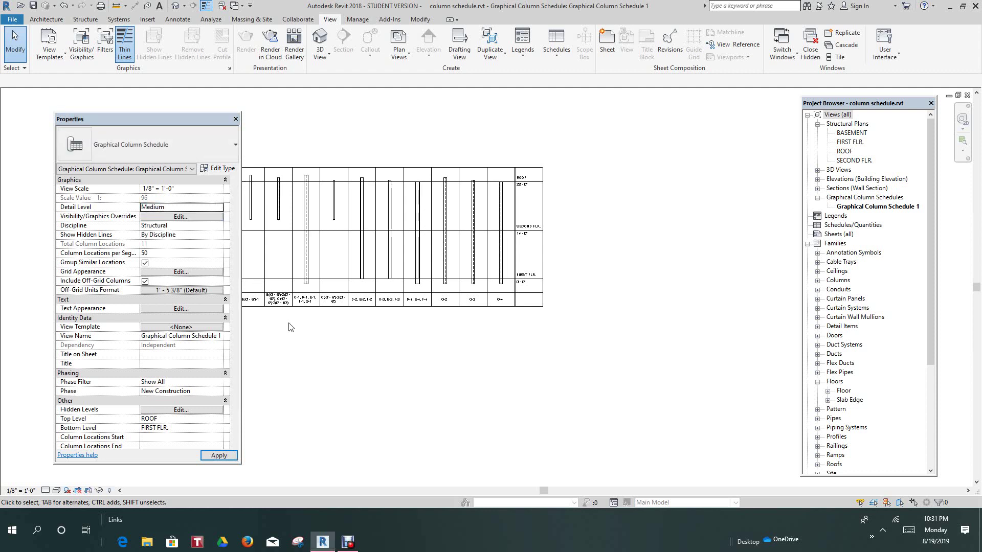
# - Review the schedule's grid appearance settings for horizontal widths and vertical heights
pyautogui.scroll(-1, 358, 306)
pyautogui.moveTo(397, 342); pyautogui.dragTo(429, 326, button='middle')
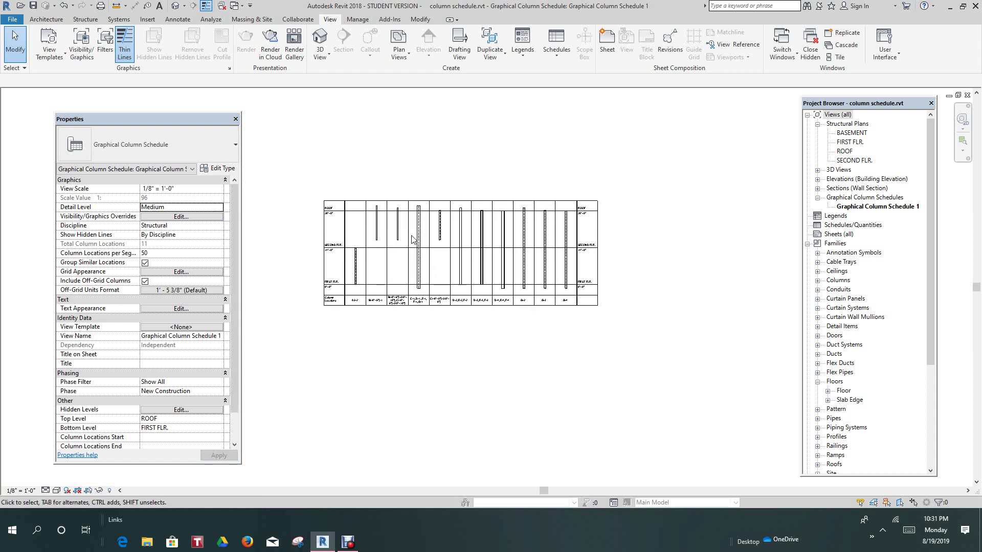
pyautogui.scroll(2, 414, 240)
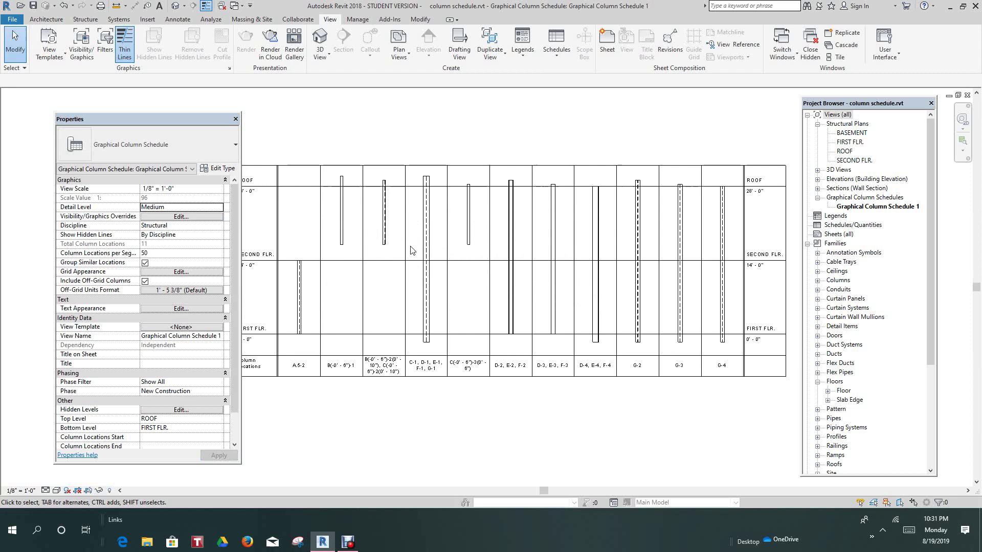
pyautogui.click(181, 272)
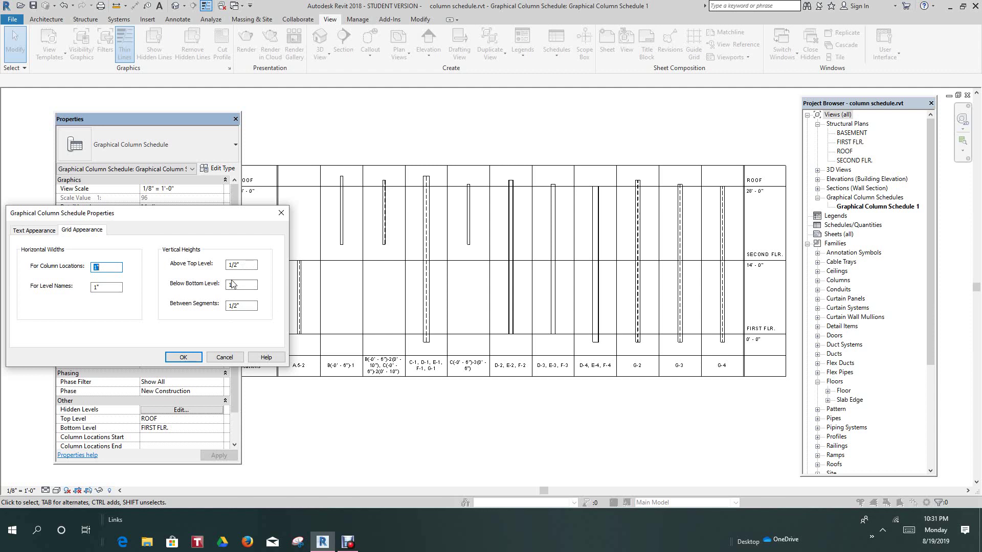
pyautogui.click(185, 358)
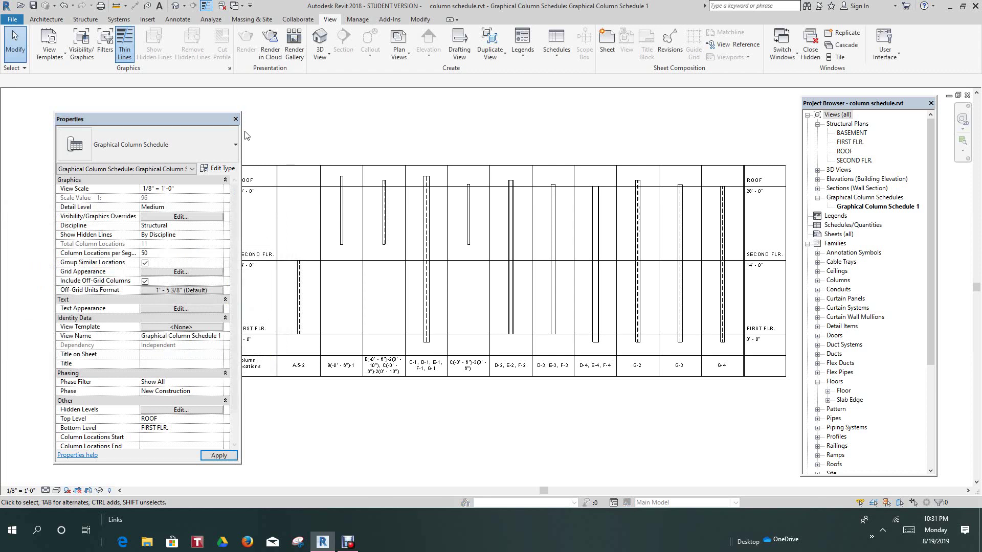
# - Tag all untagged structural columns in the current view with the Structural Column Tag in vertical orientation, without leaders
pyautogui.click(179, 23)
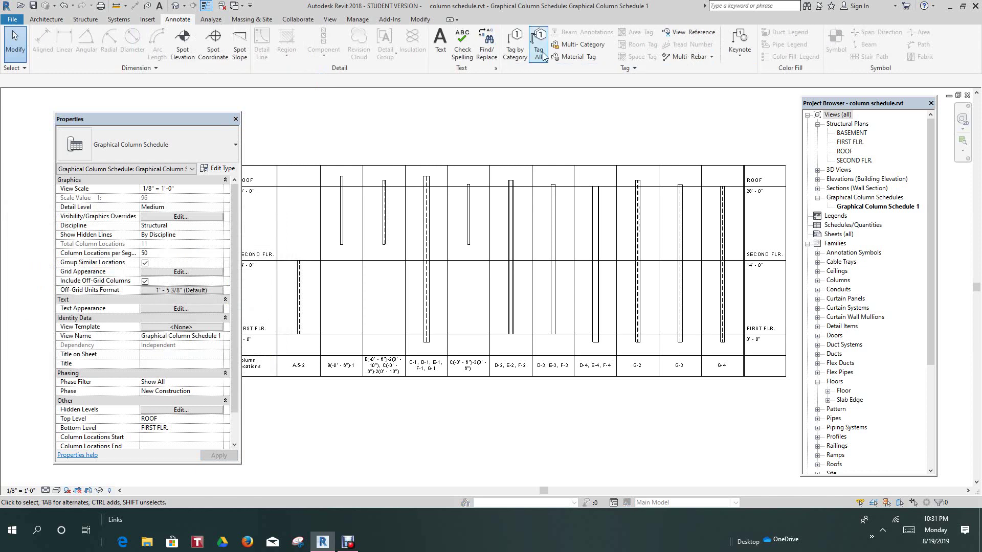
pyautogui.click(543, 56)
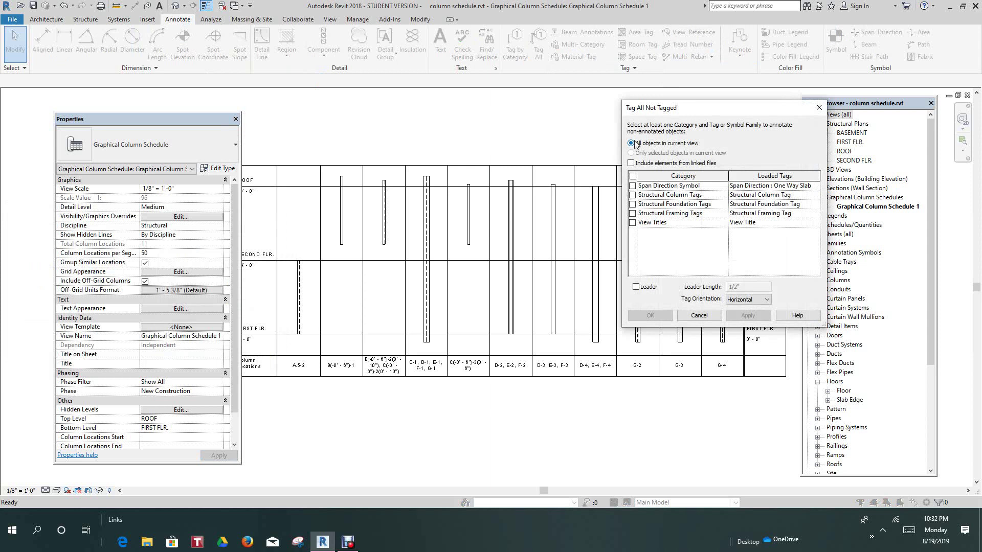
pyautogui.click(632, 195)
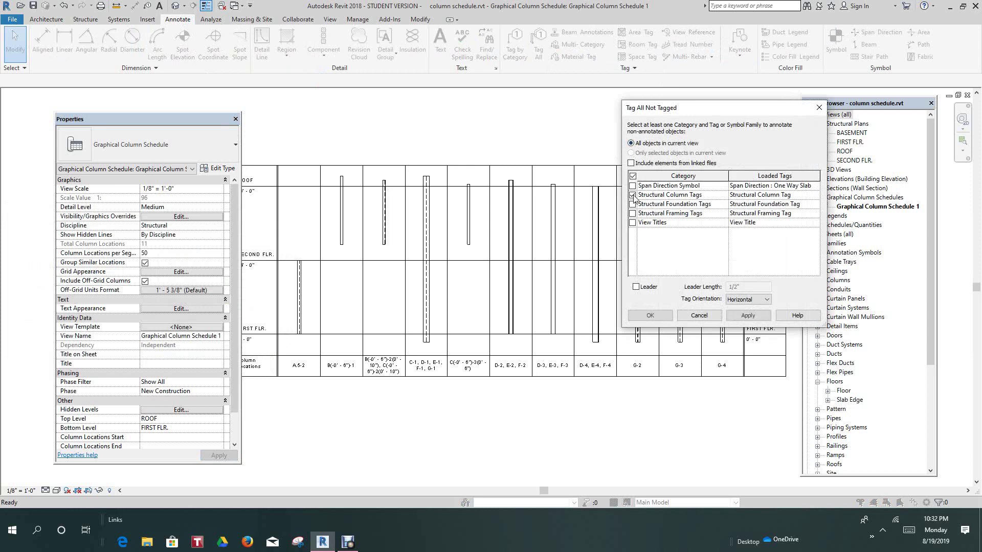
pyautogui.click(767, 301)
pyautogui.click(750, 315)
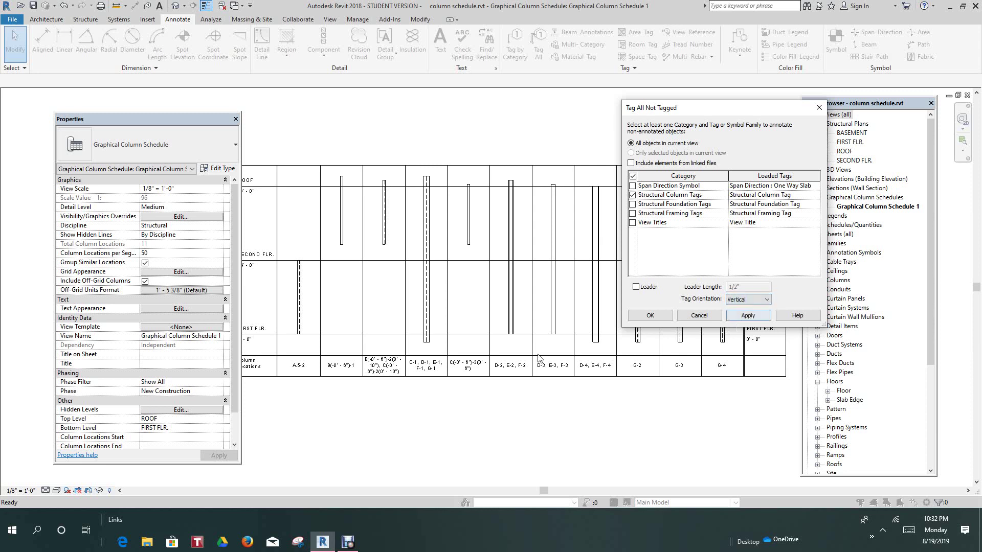
pyautogui.click(649, 315)
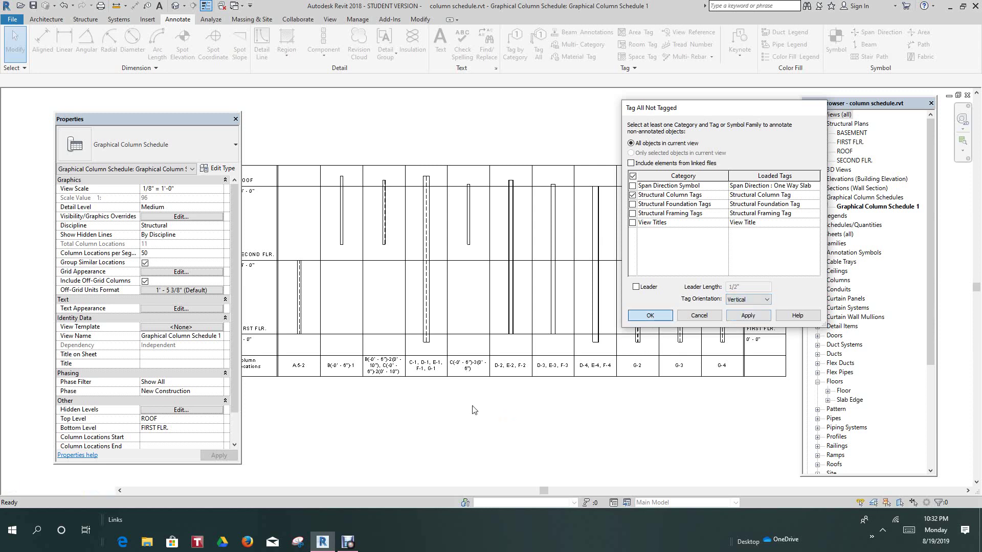
# - Move the HSS6X6X.375 tag of the column at B(-0'-6")-1 off the column to its left side
pyautogui.scroll(-3, 464, 386)
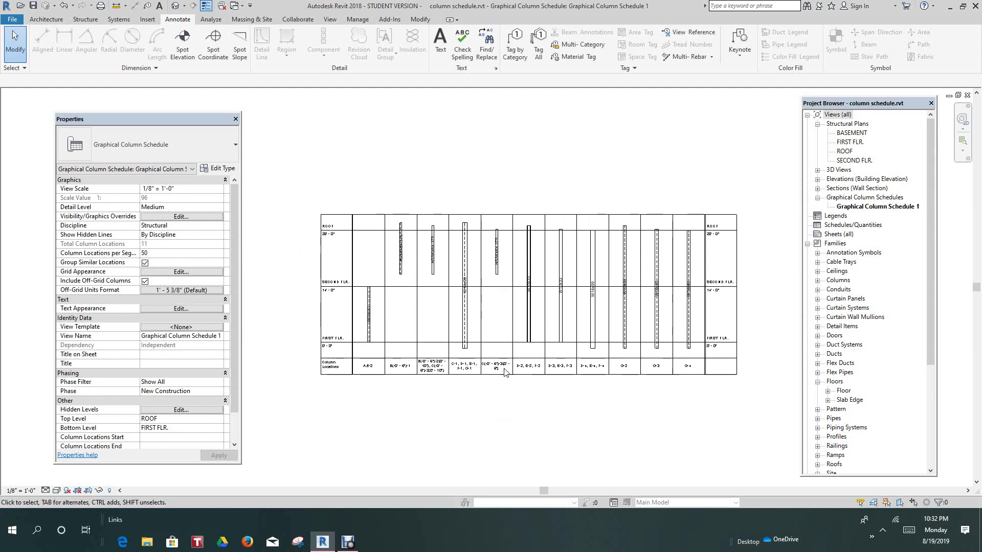
pyautogui.scroll(3, 404, 251)
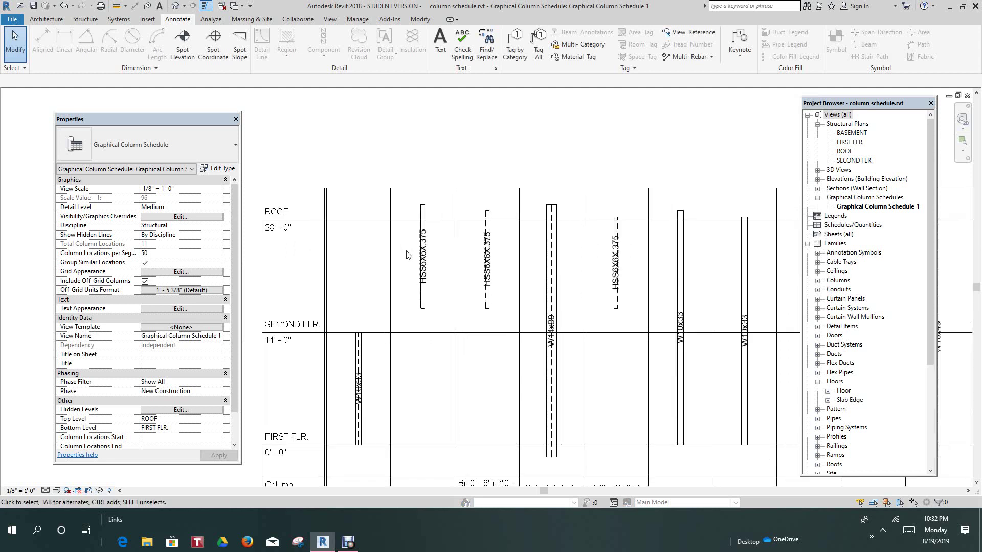
pyautogui.scroll(1, 433, 276)
pyautogui.scroll(1, 434, 277)
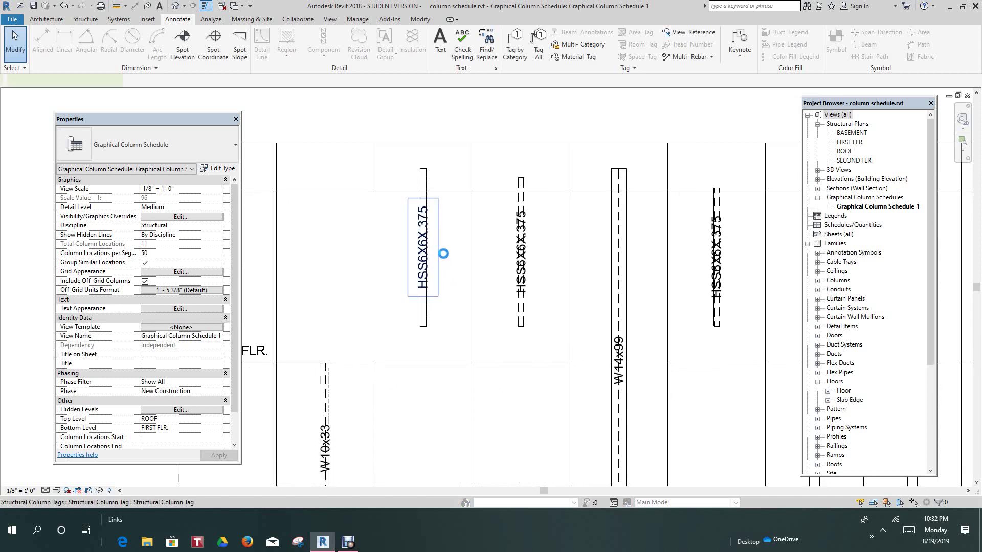
pyautogui.click(431, 249)
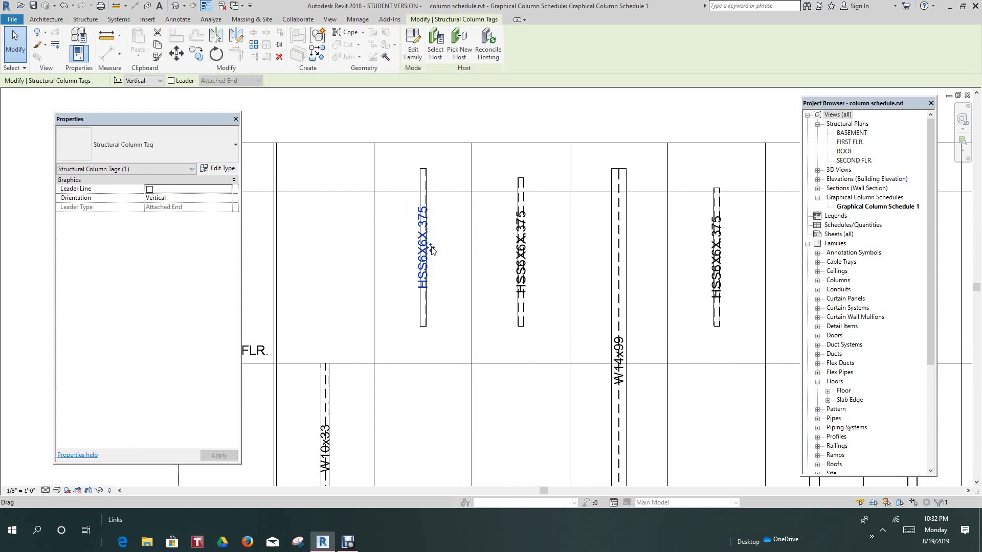
pyautogui.moveTo(430, 248)
pyautogui.mouseDown()
pyautogui.moveTo(404, 254)
pyautogui.moveTo(423, 258)
pyautogui.mouseUp()
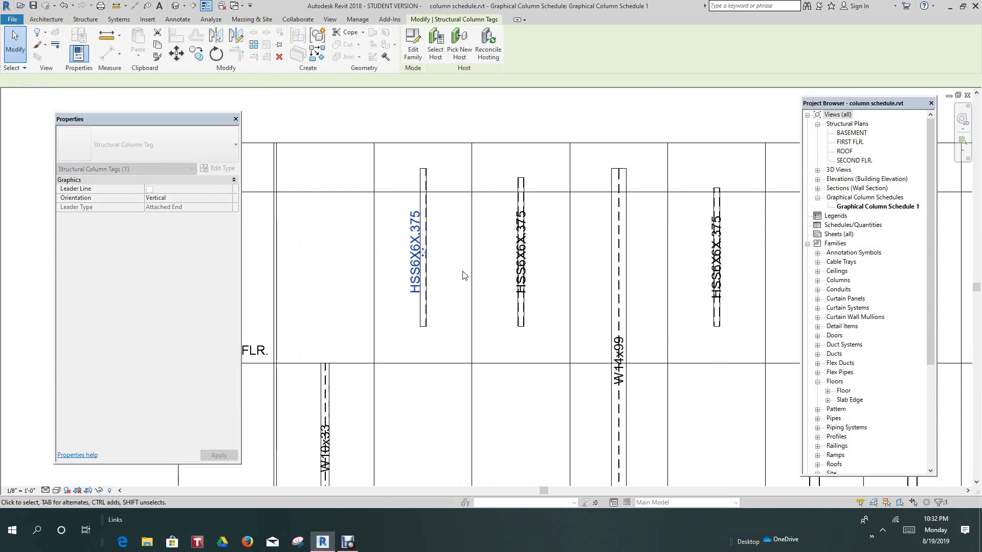
pyautogui.press('Escape')
# - Move the W10x33 tag of the A.5-2 column off the column to its left side, between FIRST FLR. and SECOND FLR
pyautogui.scroll(2, 429, 268)
pyautogui.scroll(-4, 475, 267)
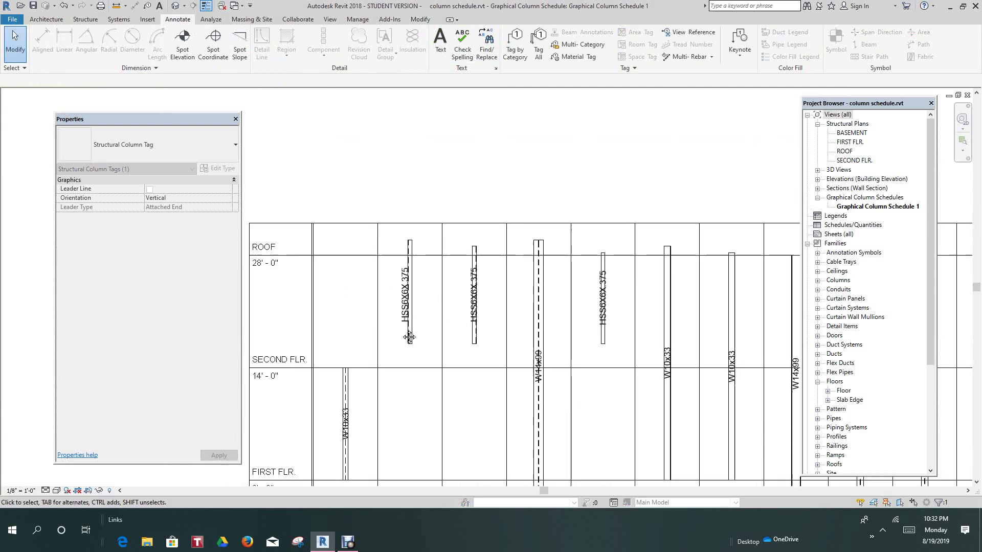
pyautogui.scroll(-2, 476, 268)
pyautogui.scroll(4, 416, 363)
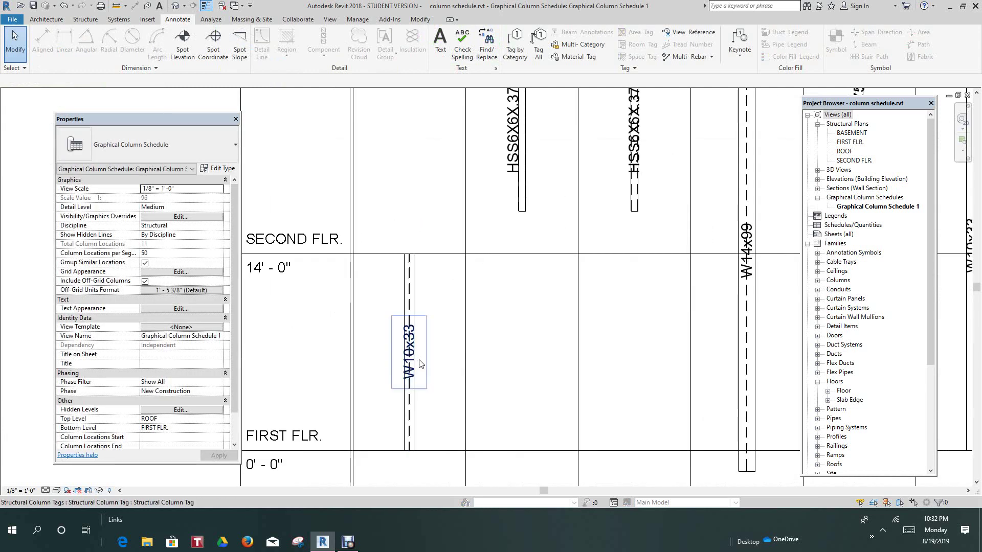
pyautogui.click(412, 361)
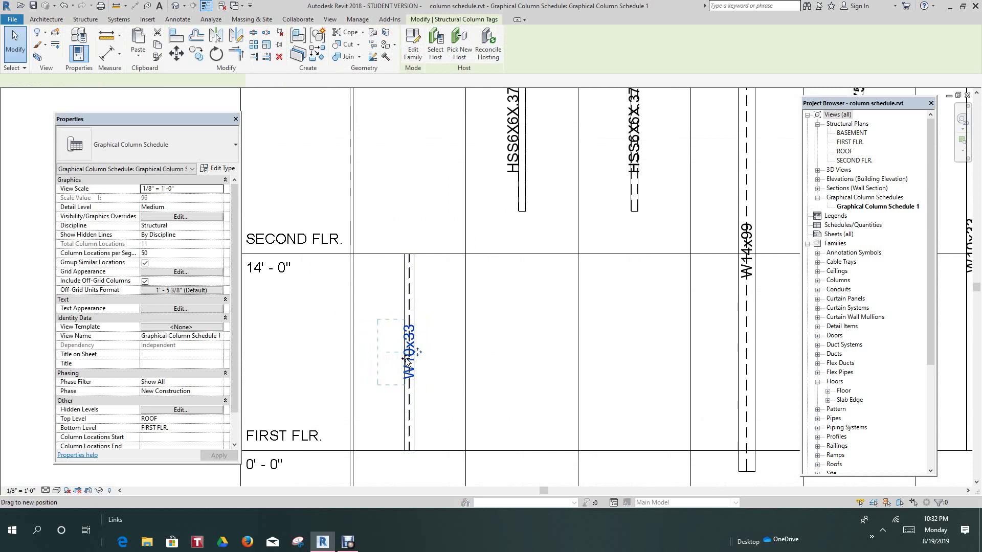
pyautogui.moveTo(407, 360); pyautogui.dragTo(414, 365)
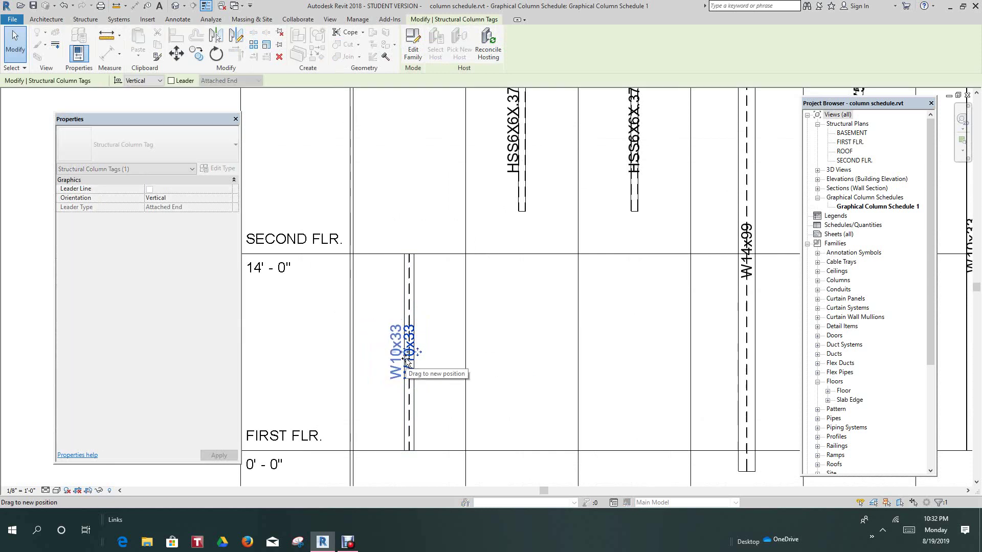
pyautogui.click(442, 358)
pyautogui.scroll(-2, 442, 357)
pyautogui.moveTo(486, 207); pyautogui.dragTo(422, 246, button='middle')
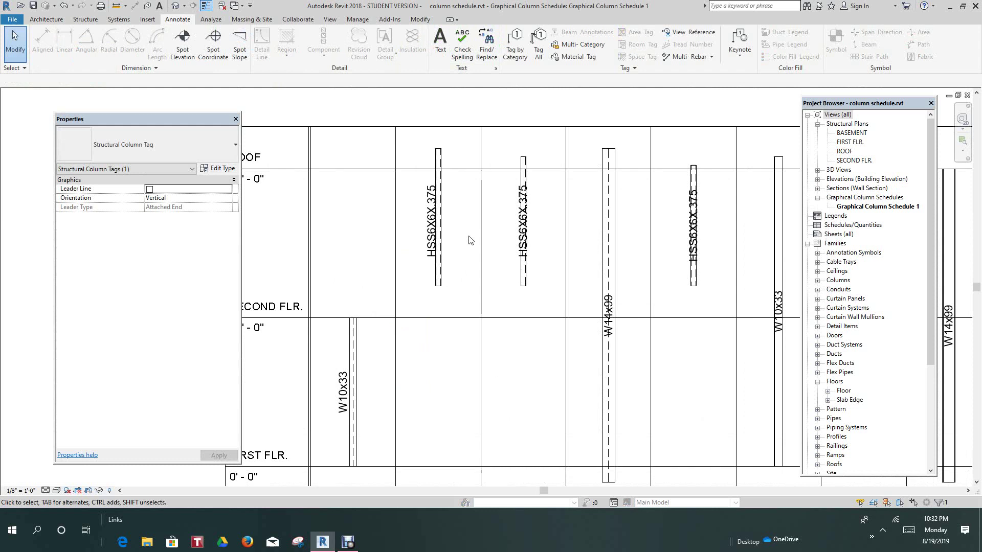
# - Move the HSS6X6X.375 tag of the column at B(-0'-6")-2(0'-10") off the column to its left side
pyautogui.click(422, 246)
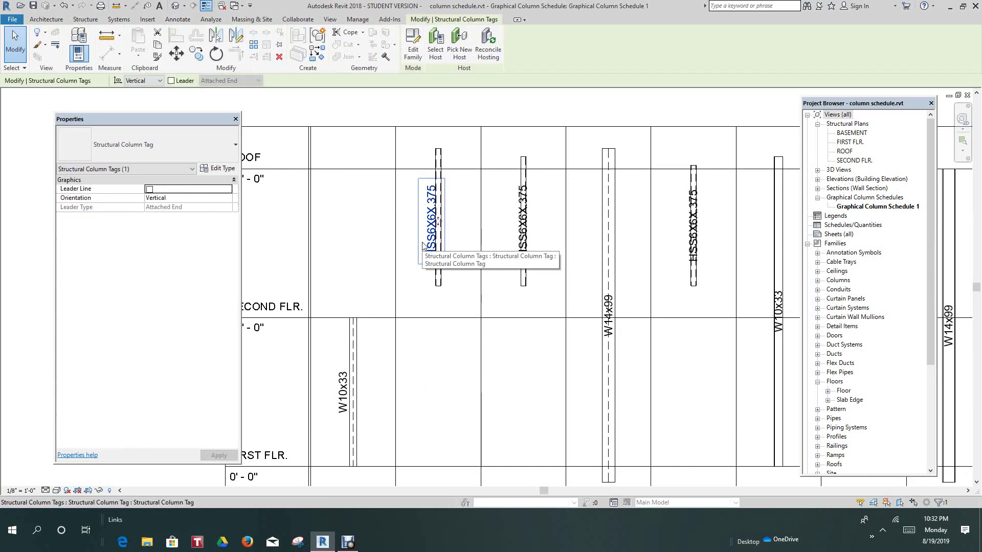
pyautogui.press('Escape')
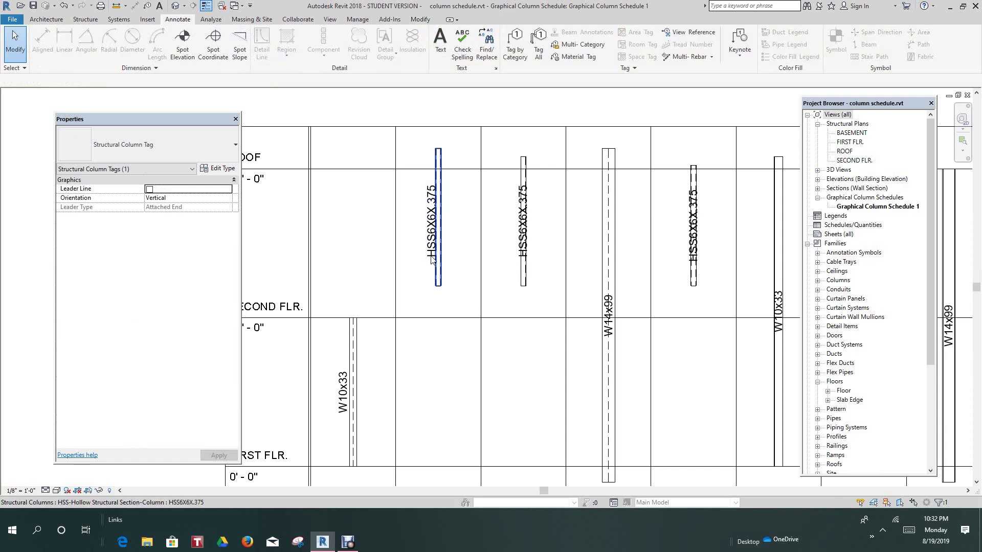
pyautogui.scroll(2, 424, 248)
pyautogui.scroll(-2, 548, 284)
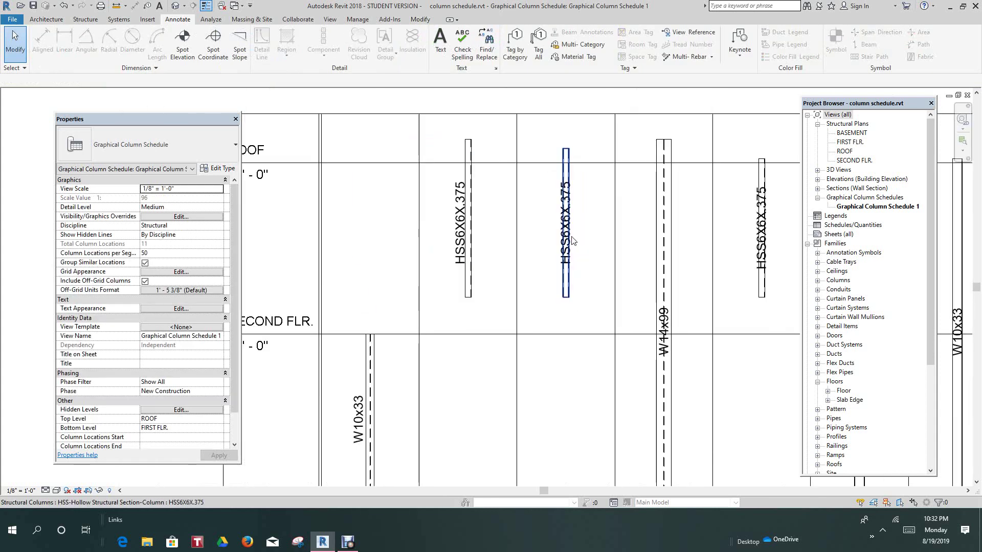
pyautogui.click(558, 252)
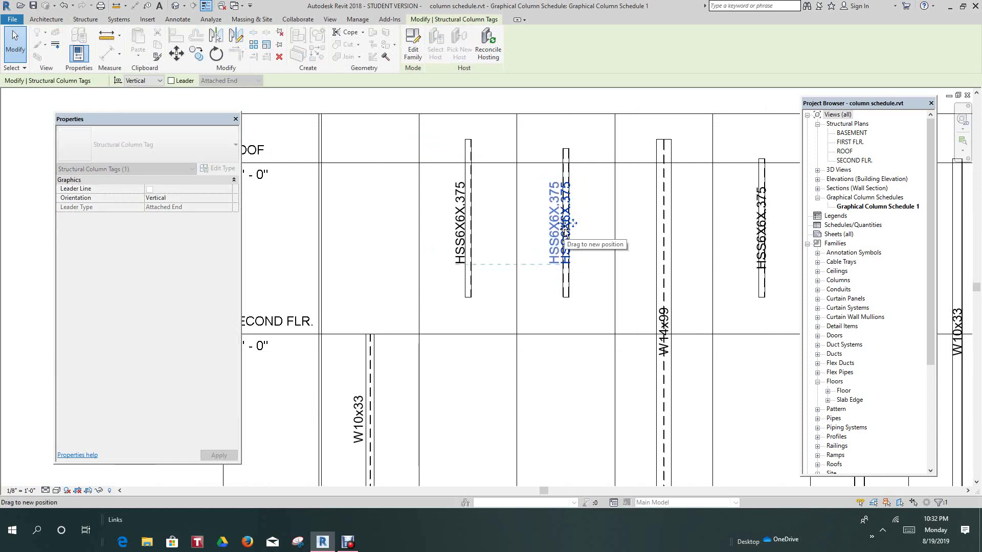
pyautogui.moveTo(568, 223); pyautogui.dragTo(556, 224)
pyautogui.press('Escape')
pyautogui.scroll(-2, 587, 278)
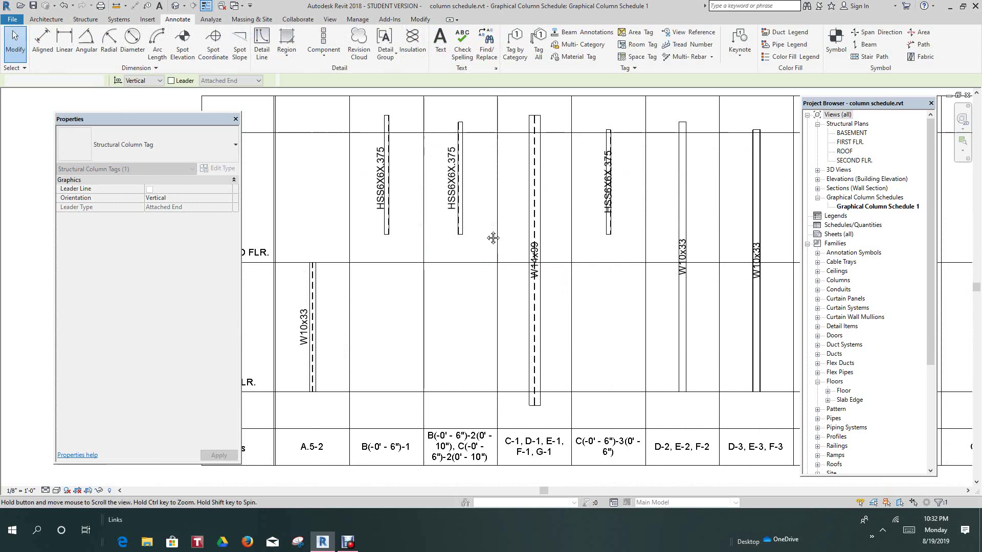
# - Move the W14x99 tag of the C-1, D-1, E-1, F-1, G-1 column off the column to its left side
pyautogui.scroll(3, 540, 287)
pyautogui.click(518, 283)
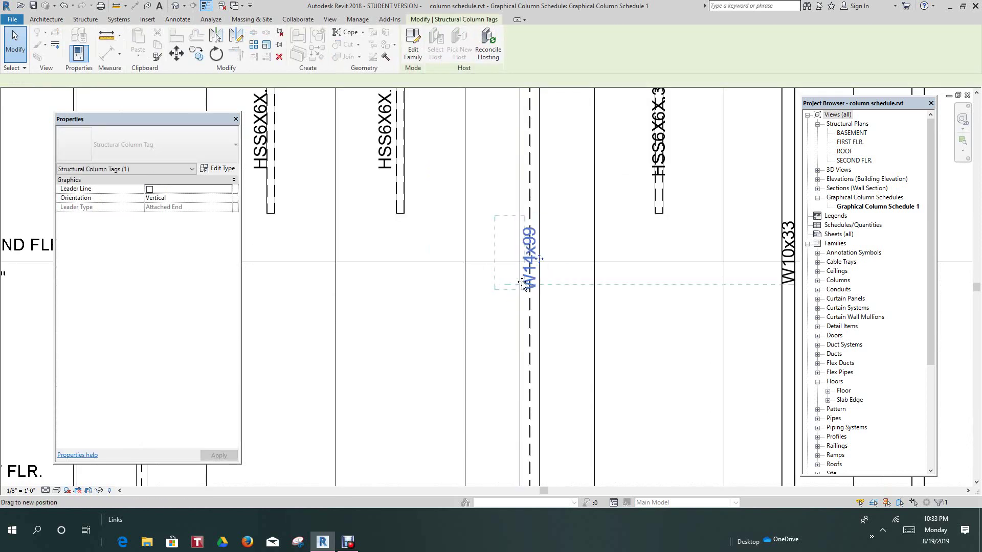
pyautogui.moveTo(518, 283); pyautogui.dragTo(498, 283)
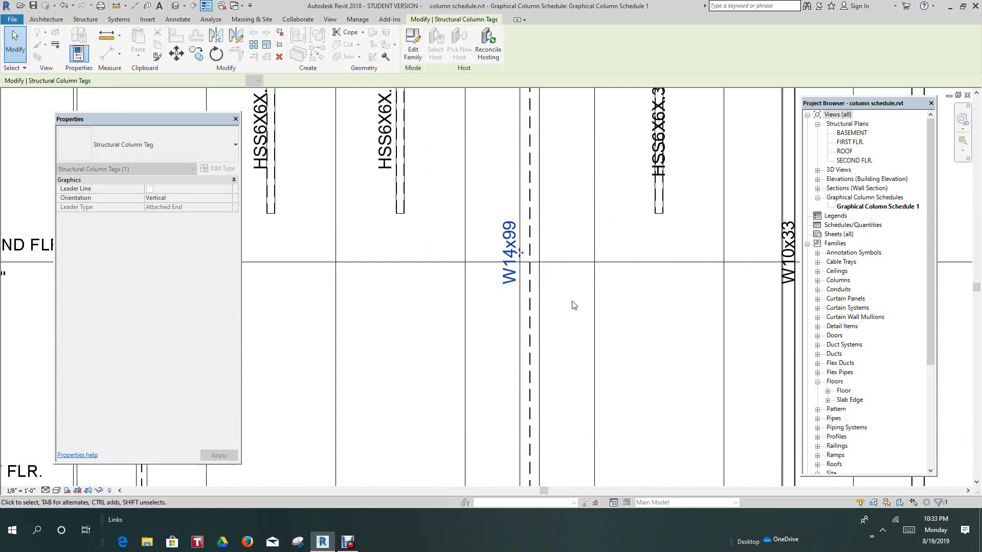
pyautogui.click(581, 316)
# - Move the HSS6X6X.375 tag of the column at C(-0'-6")-3(0'-6") off the column to its left side
pyautogui.scroll(-2, 570, 331)
pyautogui.moveTo(536, 312); pyautogui.dragTo(524, 280, button='middle')
pyautogui.scroll(1, 537, 315)
pyautogui.moveTo(537, 315); pyautogui.dragTo(568, 351, button='middle')
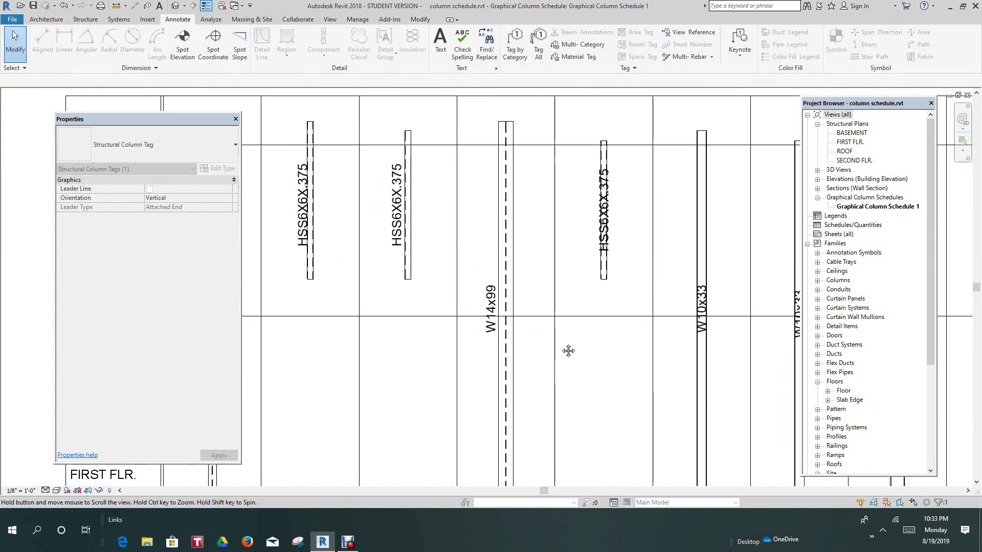
pyautogui.scroll(2, 605, 233)
pyautogui.click(604, 232)
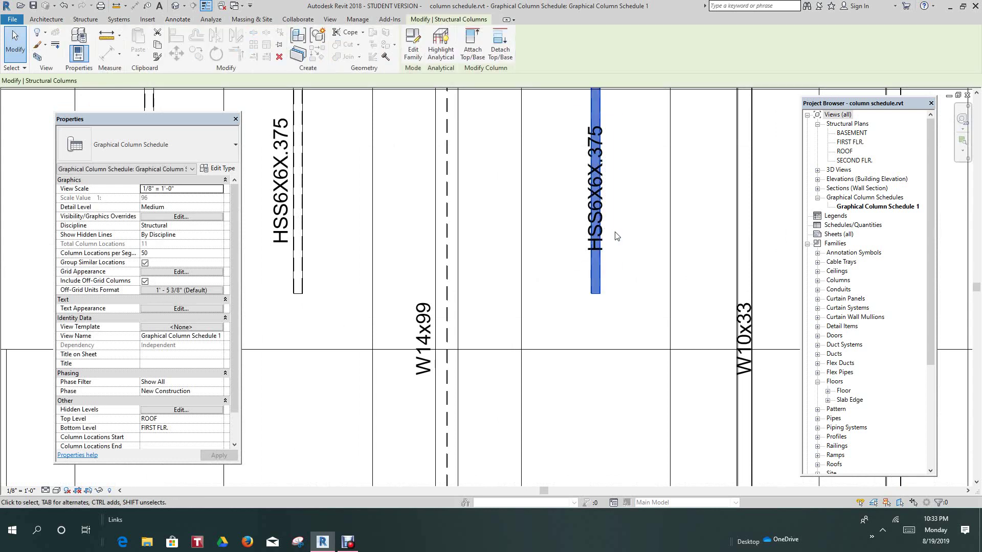
pyautogui.press('Escape')
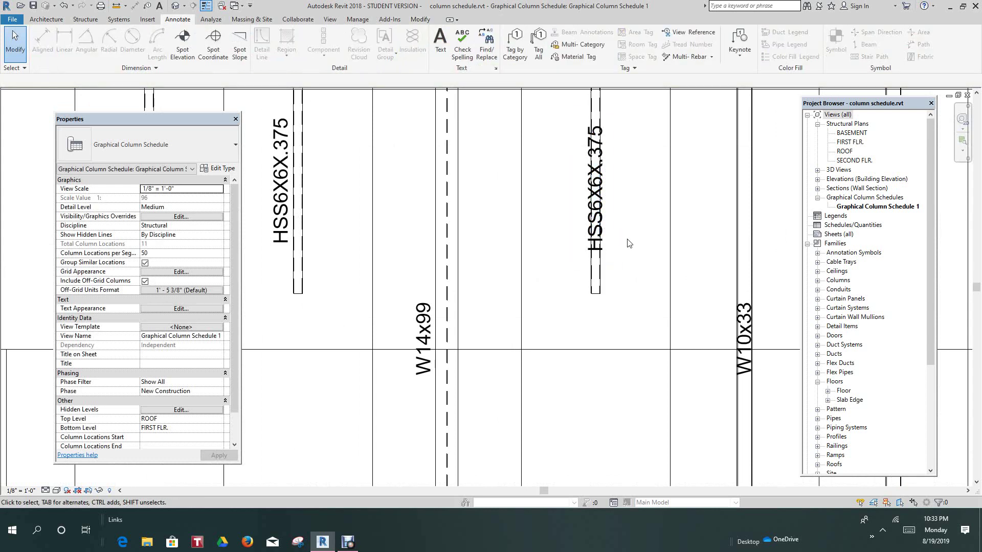
pyautogui.click(593, 236)
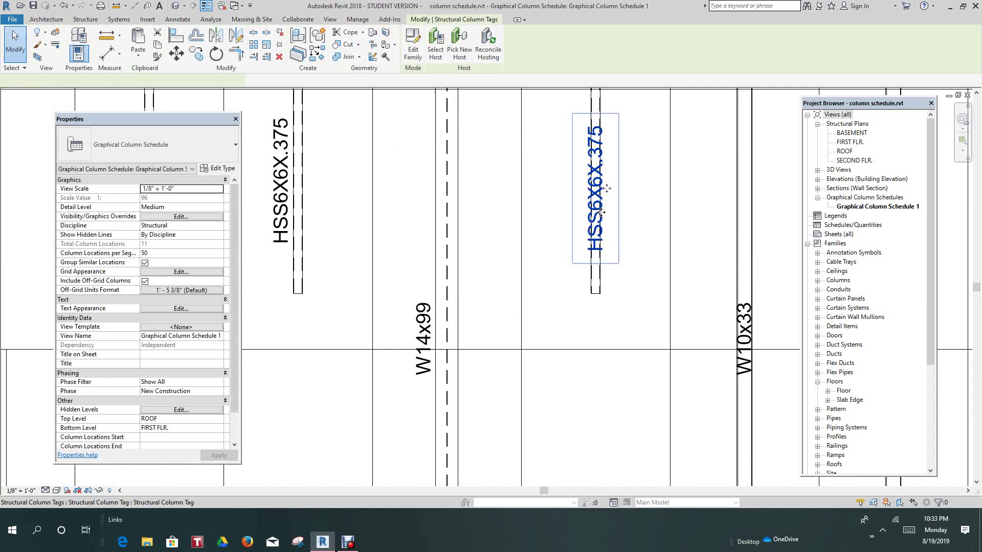
pyautogui.moveTo(593, 189); pyautogui.dragTo(578, 190)
pyautogui.click(628, 216)
# - Move the W10x33 tag of the D-2, E-2, F-2 column off the column to its left side
pyautogui.scroll(-3, 628, 216)
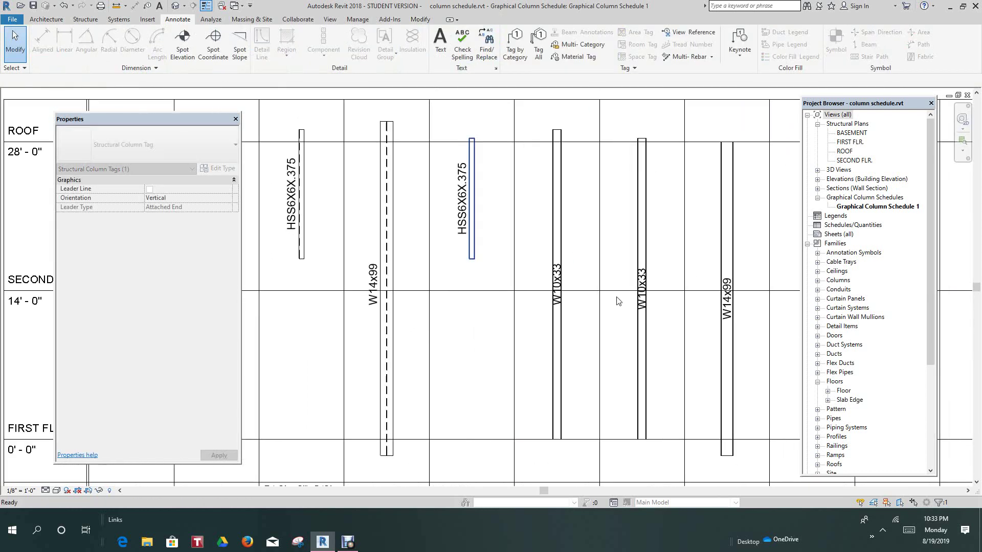
pyautogui.scroll(3, 562, 286)
pyautogui.click(518, 269)
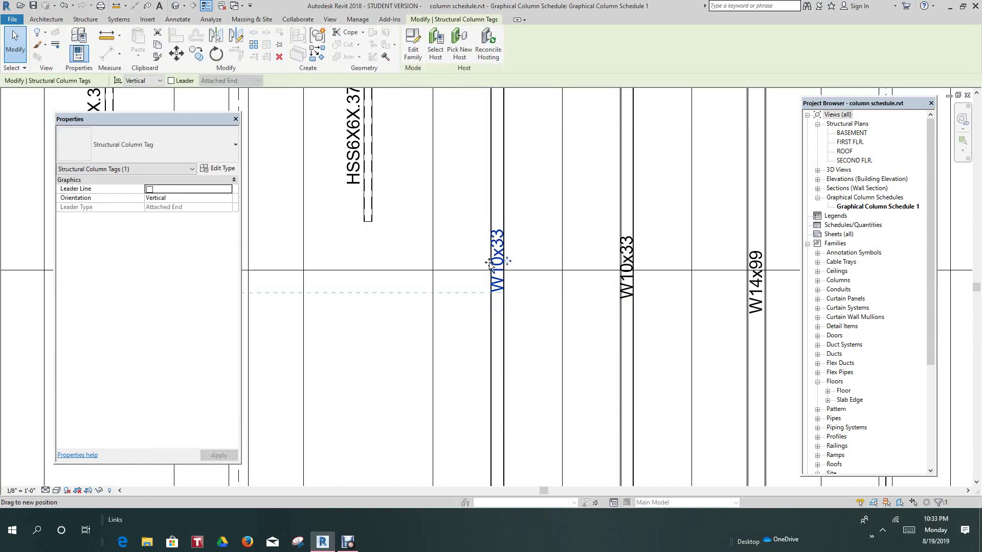
pyautogui.moveTo(494, 265); pyautogui.dragTo(479, 265)
pyautogui.click(571, 326)
# - Move the W10x33 tag of the D-3, E-3, F-3 column and the W14x99 tag of the D-4, E-4, F-4 column left of their columns
pyautogui.moveTo(571, 326); pyautogui.dragTo(510, 291, button='middle')
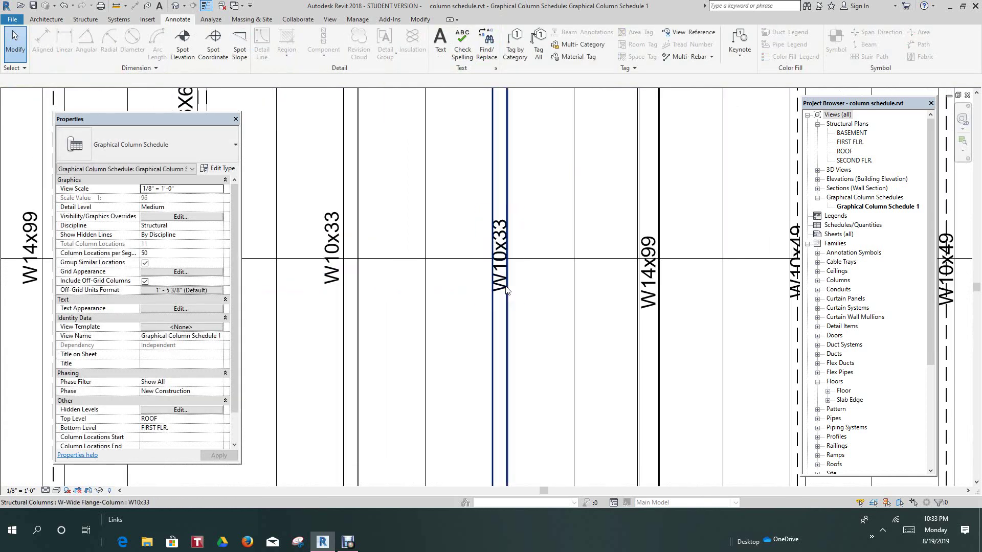
pyautogui.click(505, 286)
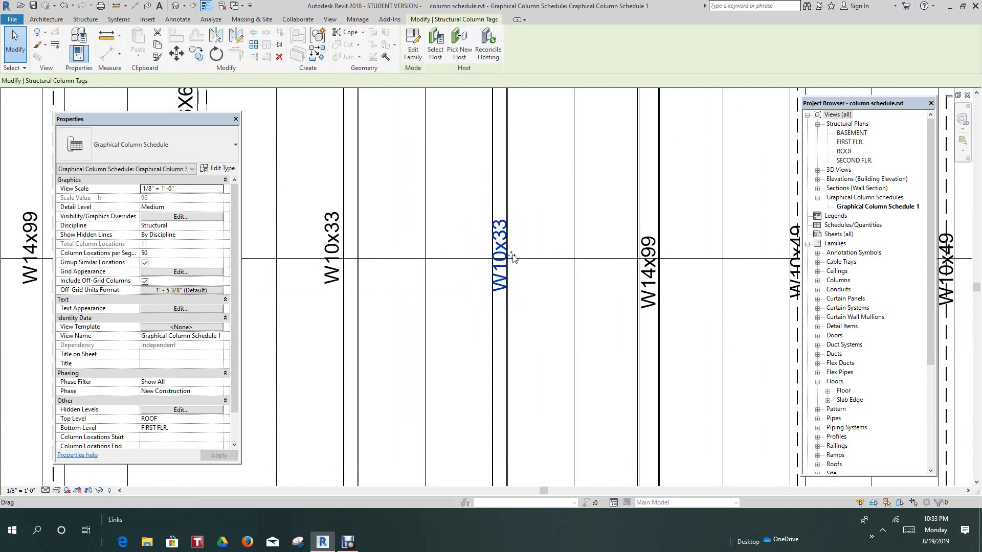
pyautogui.moveTo(498, 257); pyautogui.dragTo(496, 257)
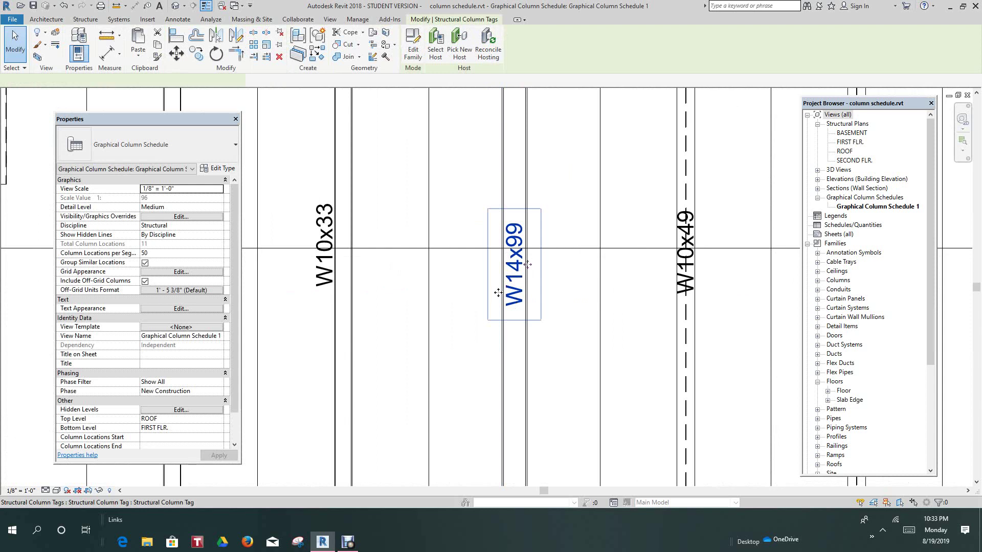
pyautogui.moveTo(516, 293); pyautogui.dragTo(491, 291)
pyautogui.click(587, 342)
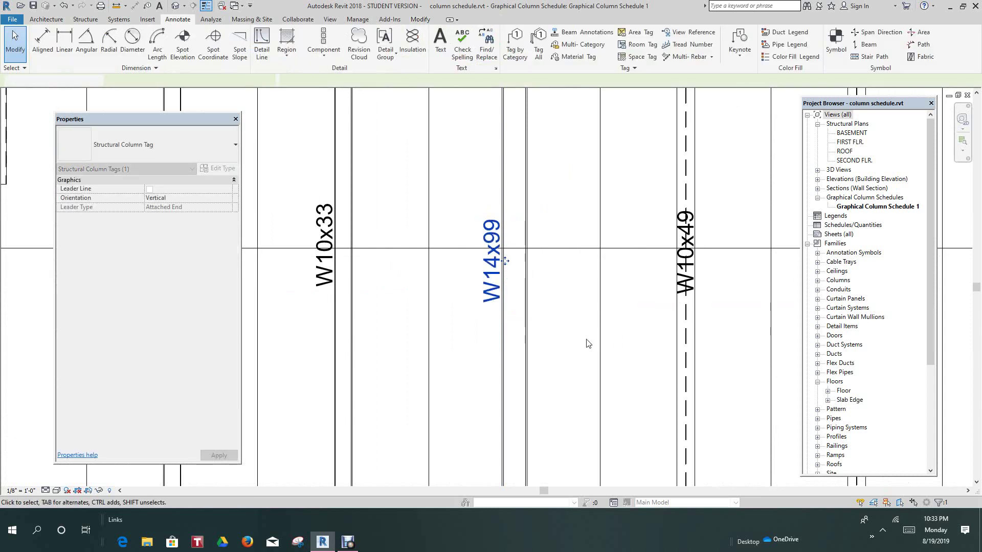
# - Move the W10x49 tags of the G-2, G-3 and G-4 columns off their columns to the left side, near SECOND FLR
pyautogui.scroll(-5, 407, 335)
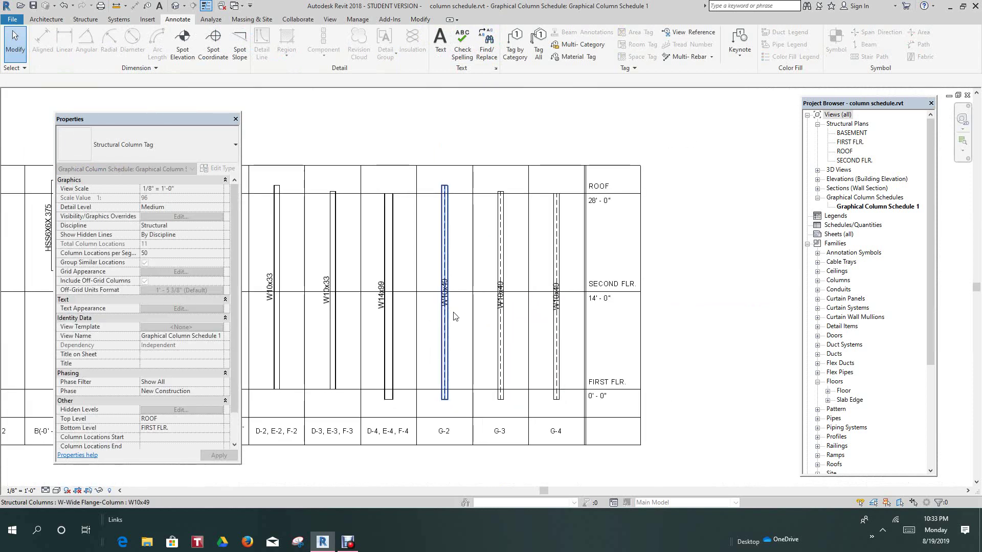
pyautogui.scroll(3, 459, 313)
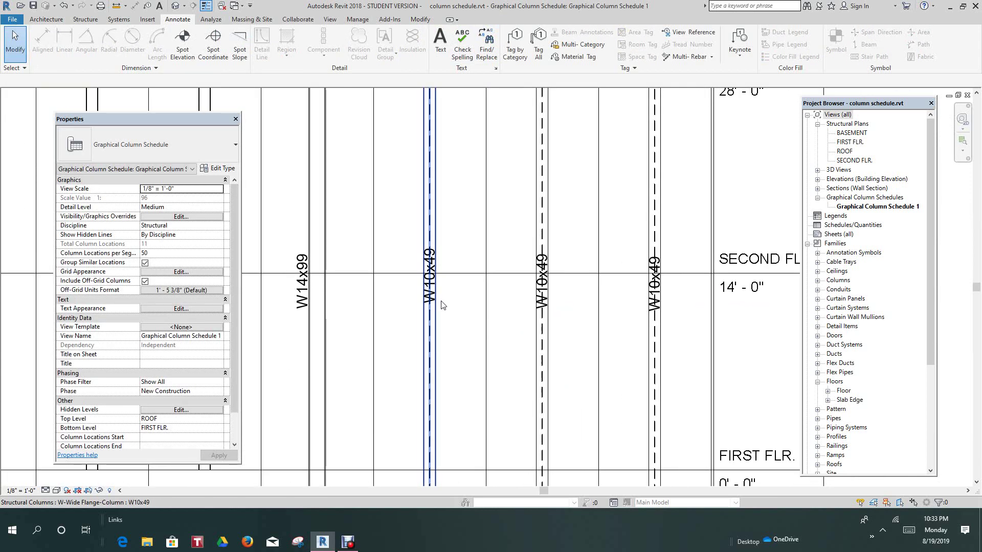
pyautogui.moveTo(443, 305)
pyautogui.mouseDown()
pyautogui.moveTo(413, 305)
pyautogui.moveTo(428, 301)
pyautogui.mouseUp()
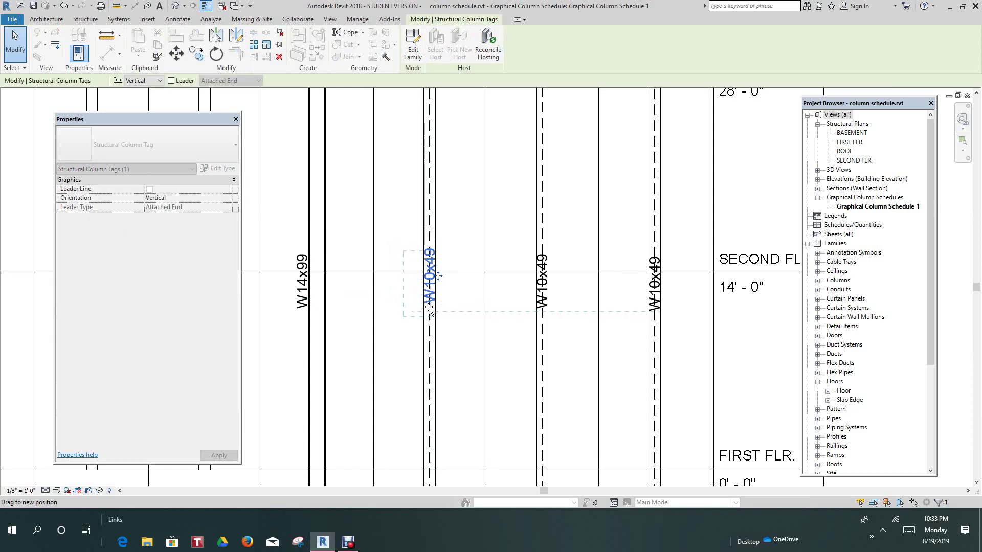
pyautogui.moveTo(429, 309); pyautogui.dragTo(429, 309)
pyautogui.press('Escape')
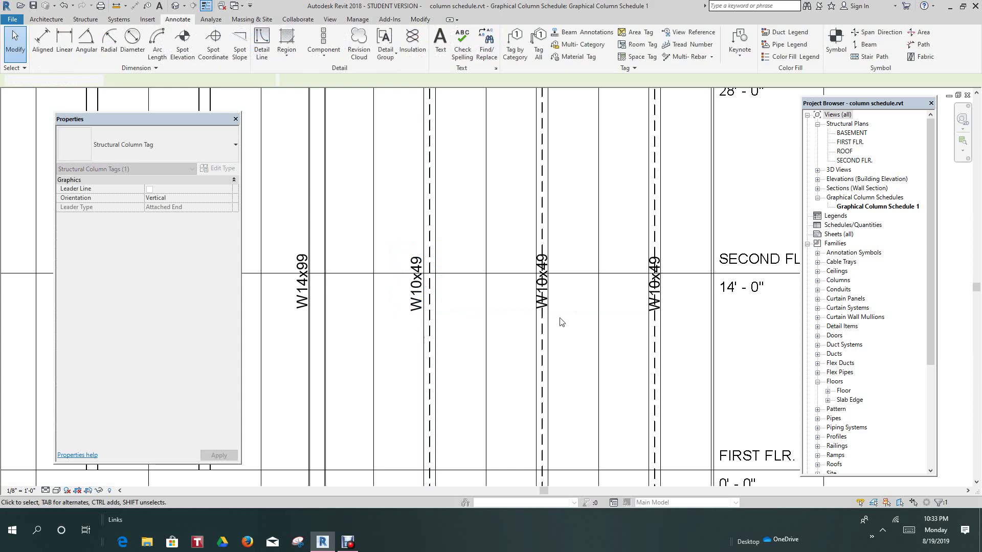
pyautogui.moveTo(548, 306)
pyautogui.mouseDown()
pyautogui.moveTo(518, 309)
pyautogui.moveTo(529, 309)
pyautogui.mouseUp()
pyautogui.press('Escape')
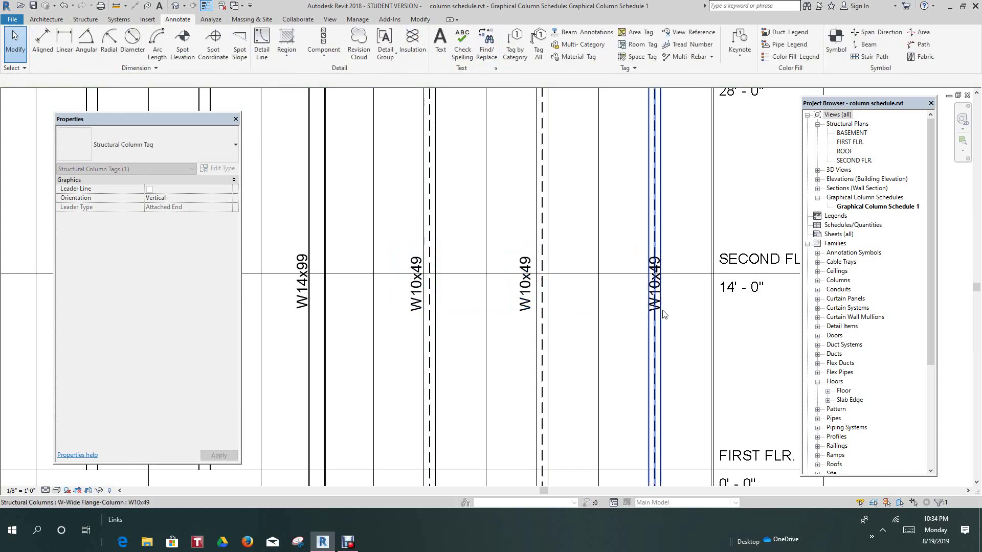
pyautogui.moveTo(653, 311); pyautogui.dragTo(640, 311)
pyautogui.press('Escape')
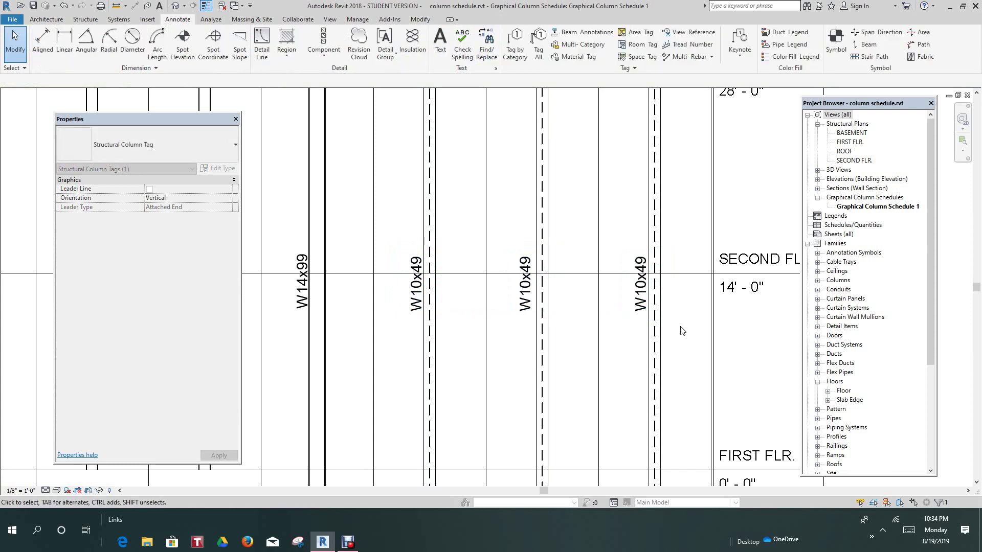
# - Create a new sheet using the E1 30 x 42 Horizontal titleblock
pyautogui.scroll(-3, 680, 338)
pyautogui.scroll(-5, 678, 338)
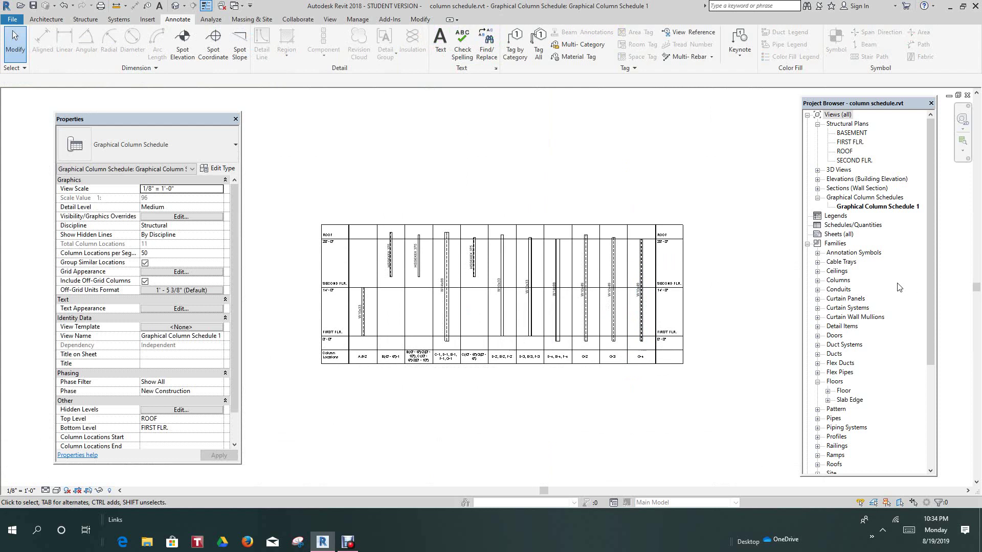
pyautogui.rightClick(835, 236)
pyautogui.click(853, 245)
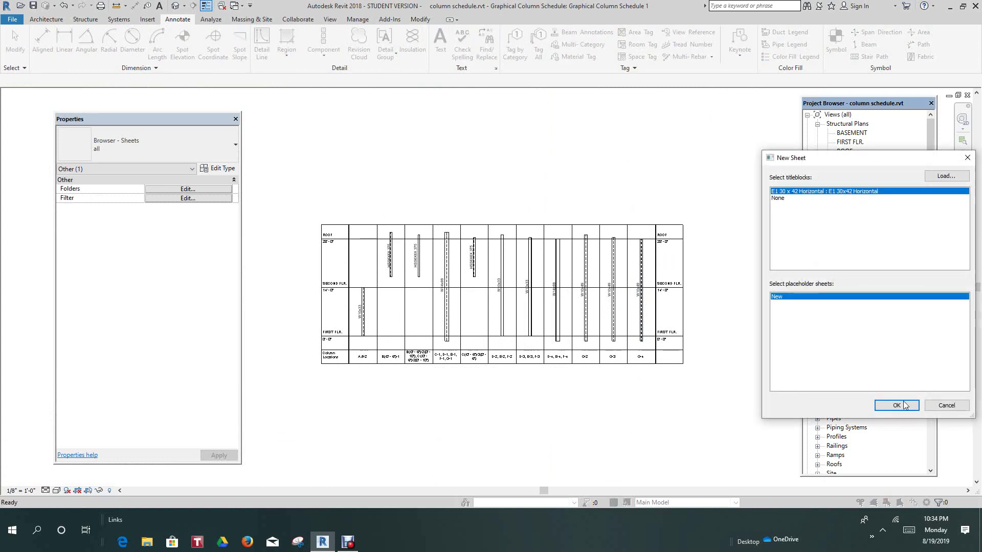
pyautogui.click(898, 405)
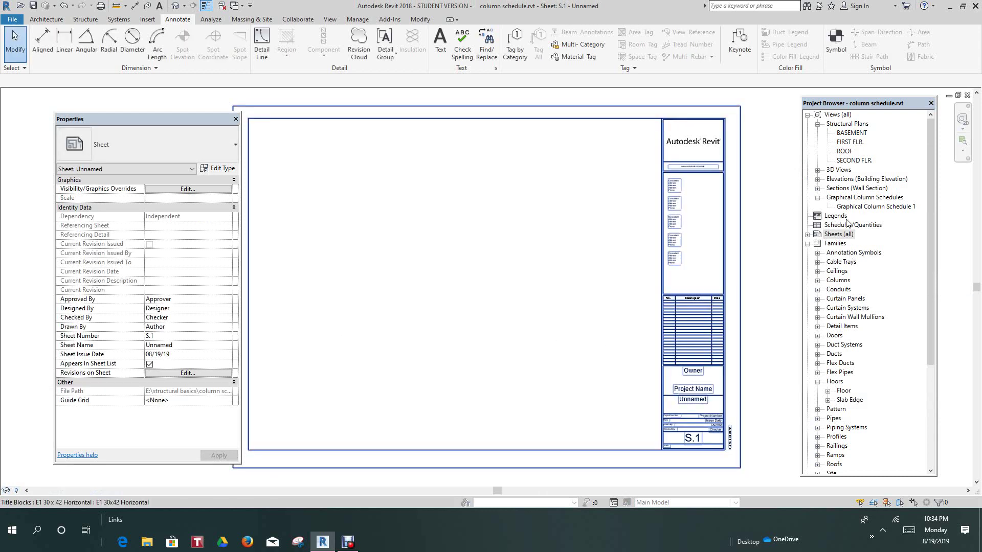
# - Place the Graphical Column Schedule 1 view on the new sheet, slightly above the middle of the drawing area
pyautogui.click(875, 207)
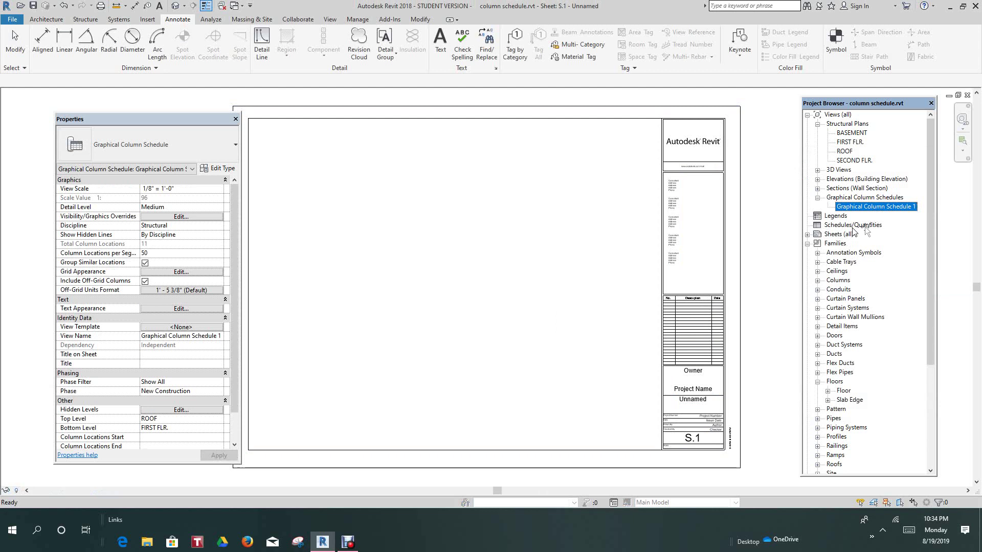
pyautogui.moveTo(471, 240); pyautogui.dragTo(470, 242)
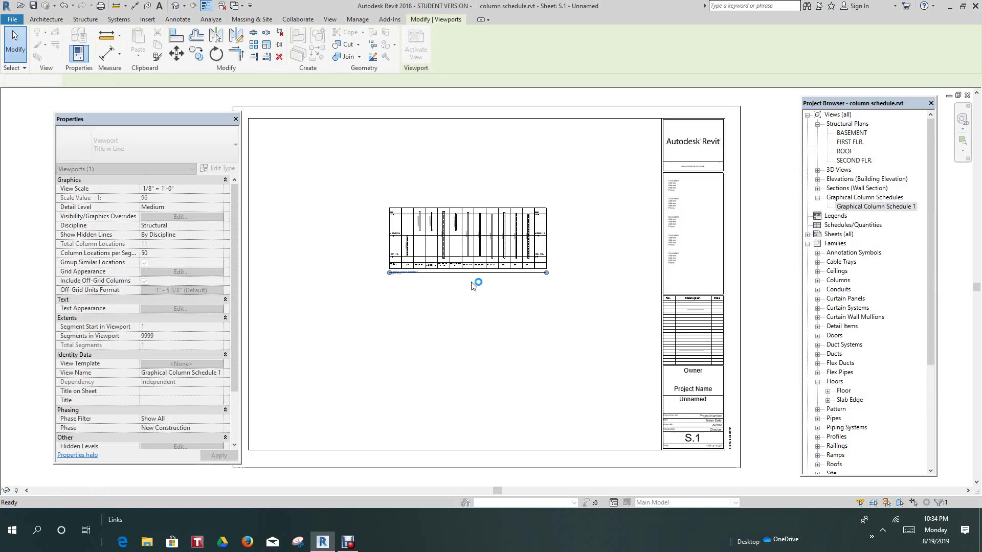
pyautogui.scroll(1, 453, 258)
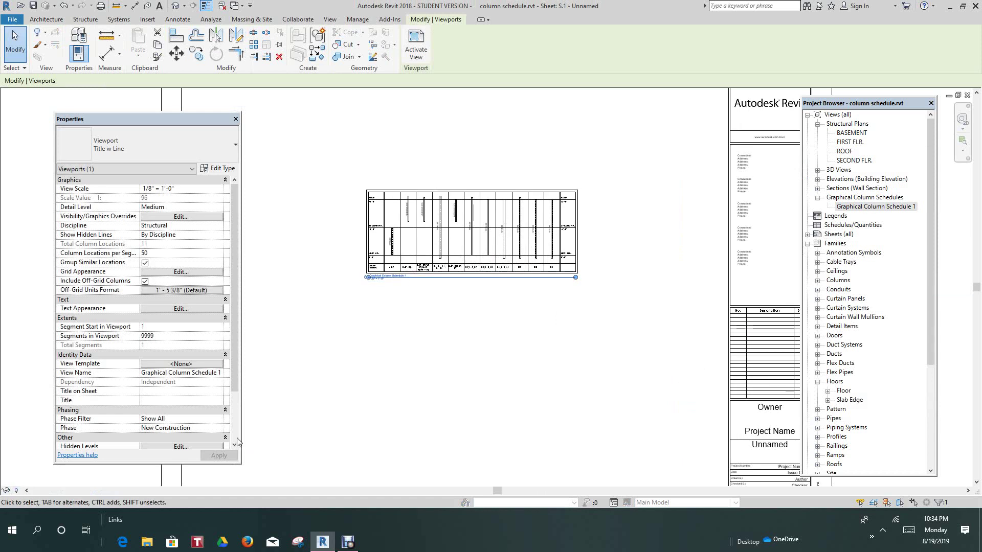
# - Activate the column schedule's viewport on the sheet and set its view scale to 1/2" = 1'-0"
pyautogui.rightClick(405, 258)
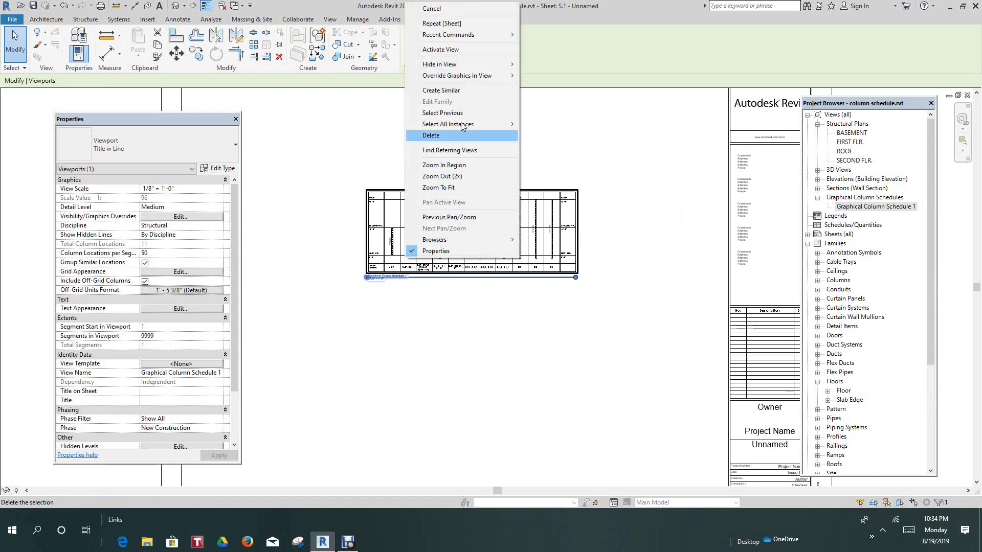
pyautogui.click(460, 51)
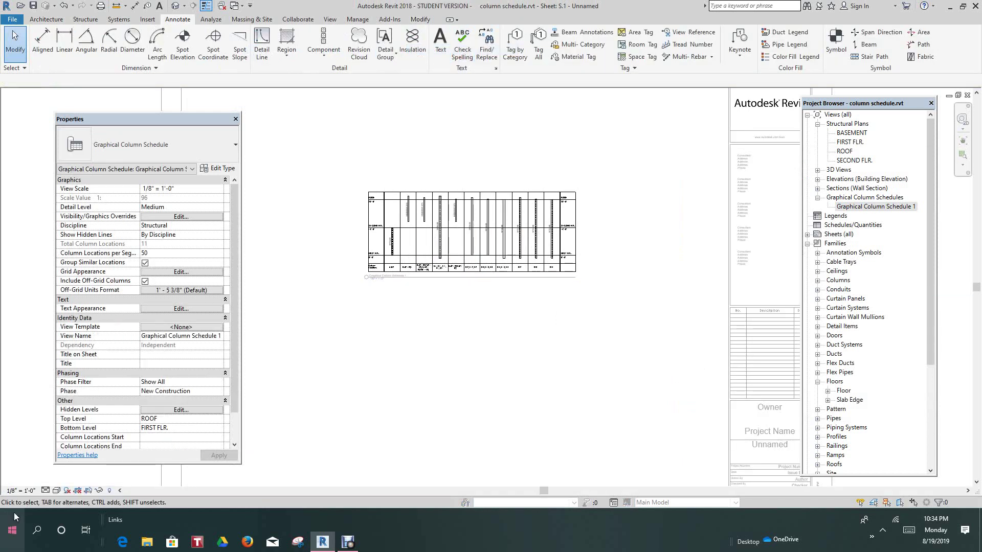
pyautogui.click(17, 490)
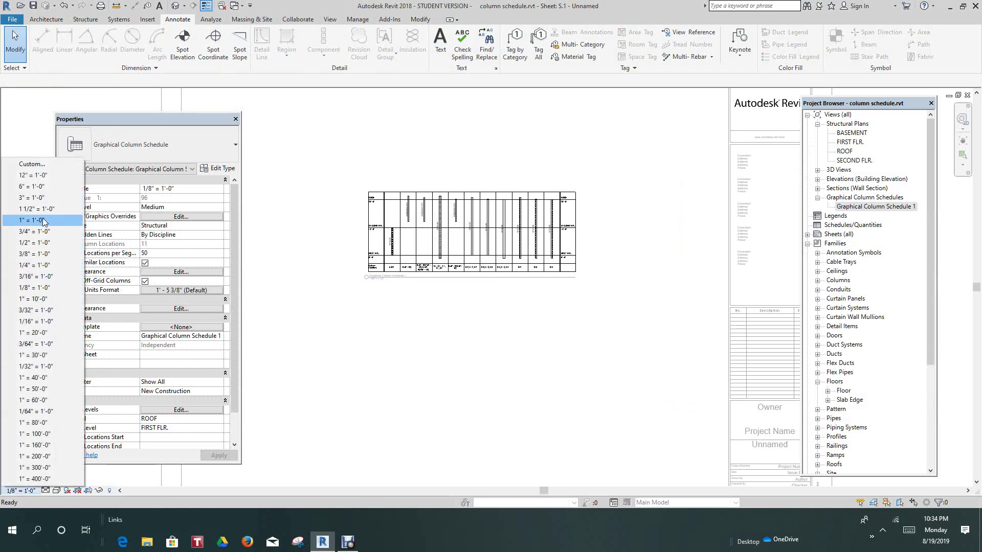
pyautogui.click(35, 242)
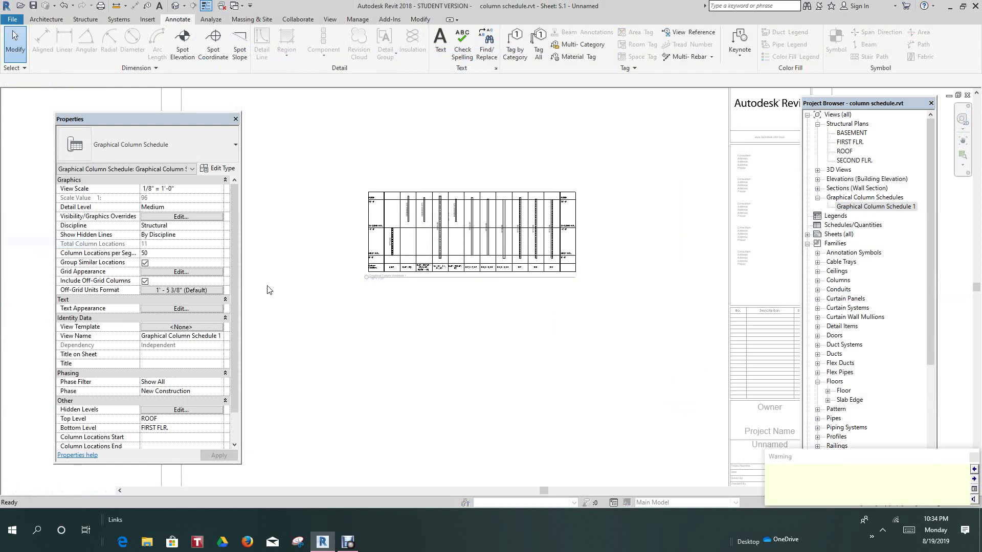
pyautogui.scroll(-4, 367, 328)
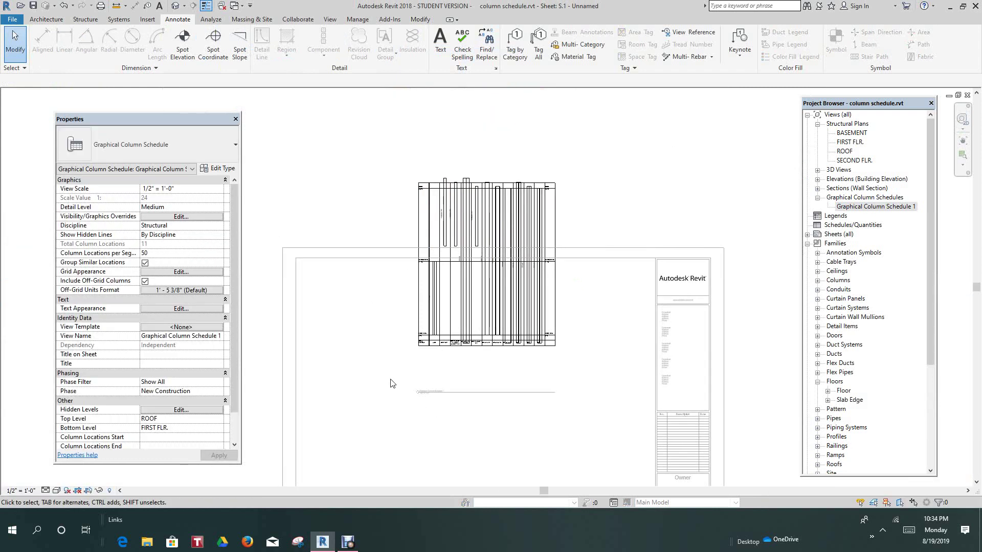
pyautogui.scroll(-2, 391, 384)
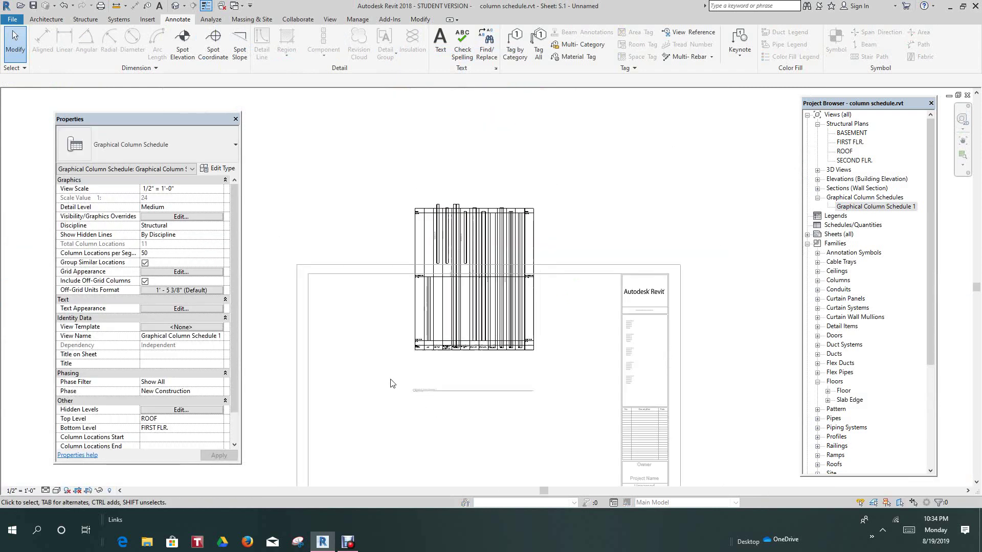
# - Undo the last view scale change of the column schedule's viewport
pyautogui.click(63, 7)
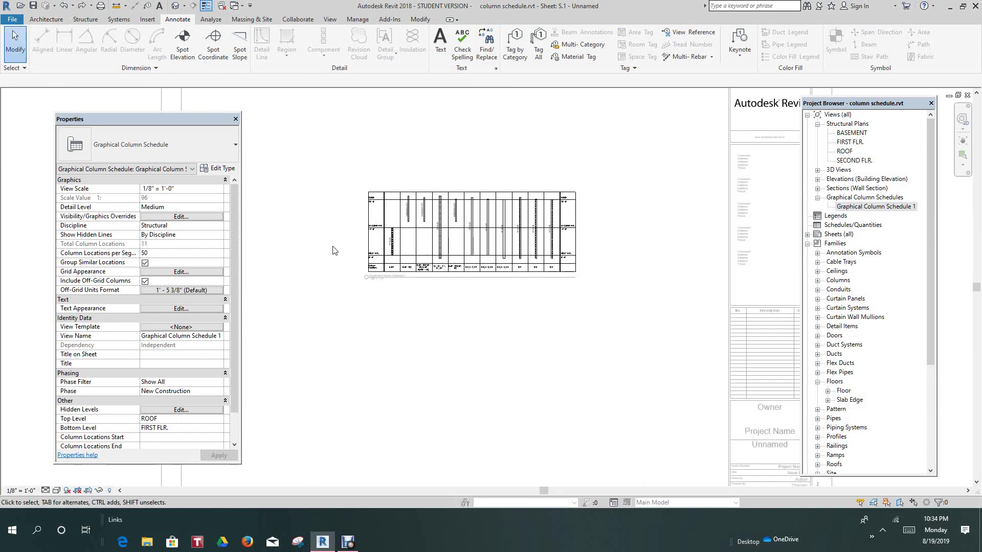
pyautogui.scroll(-2, 340, 247)
pyautogui.scroll(-2, 358, 258)
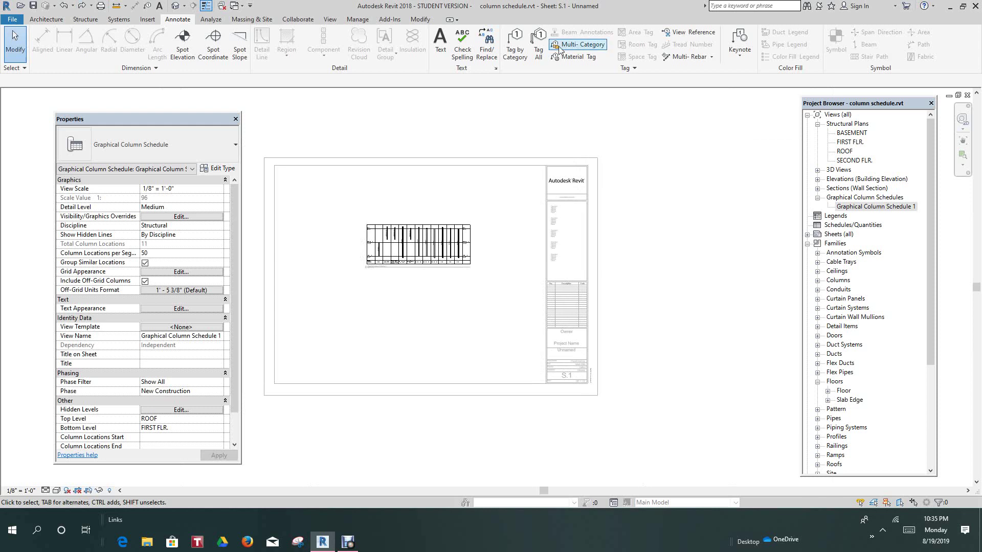
# - Inspect the column schedule's size tags and location labels up close, and deactivate its view to return to the sheet
pyautogui.scroll(4, 443, 284)
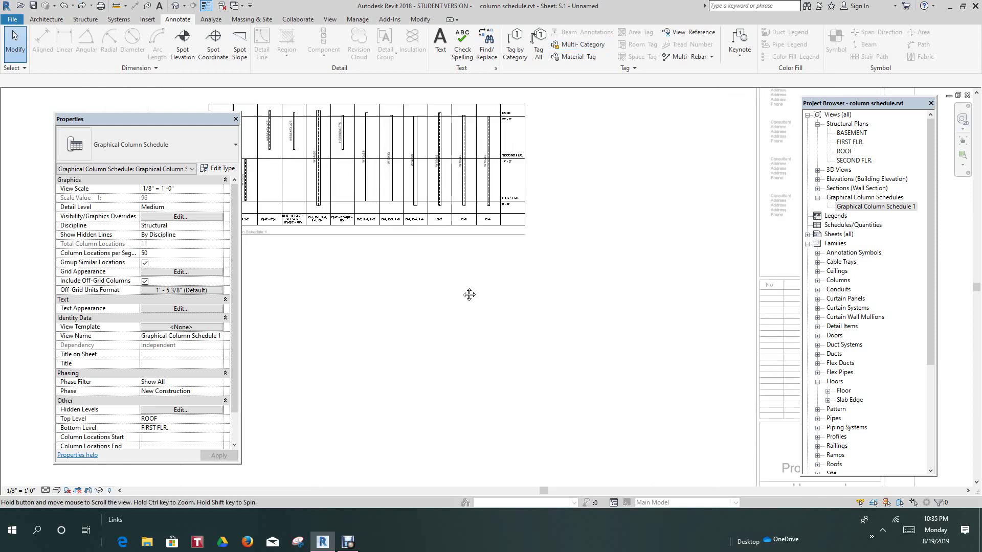
pyautogui.moveTo(466, 291); pyautogui.dragTo(521, 325, button='middle')
pyautogui.scroll(2, 373, 274)
pyautogui.scroll(2, 383, 277)
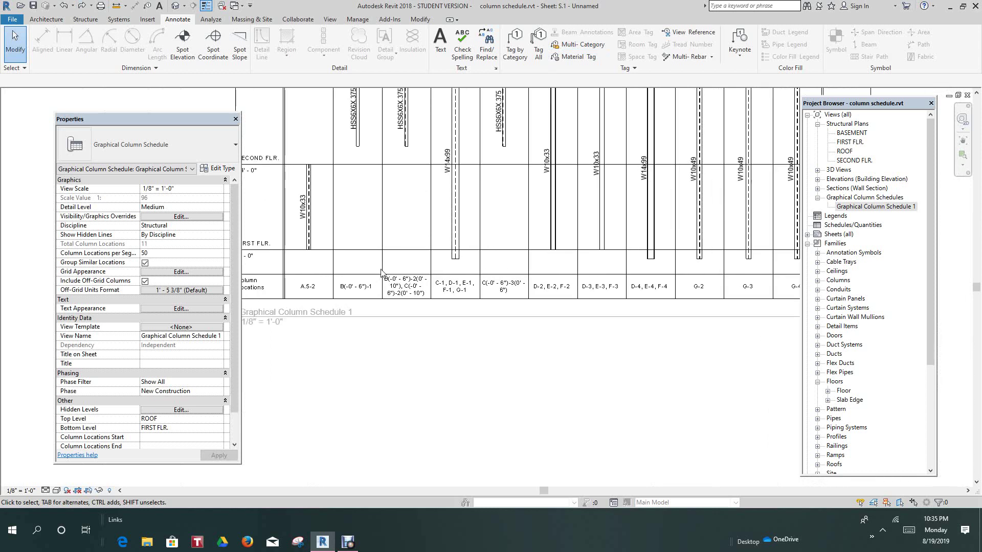
pyautogui.scroll(-2, 405, 394)
pyautogui.rightClick(405, 393)
pyautogui.click(432, 248)
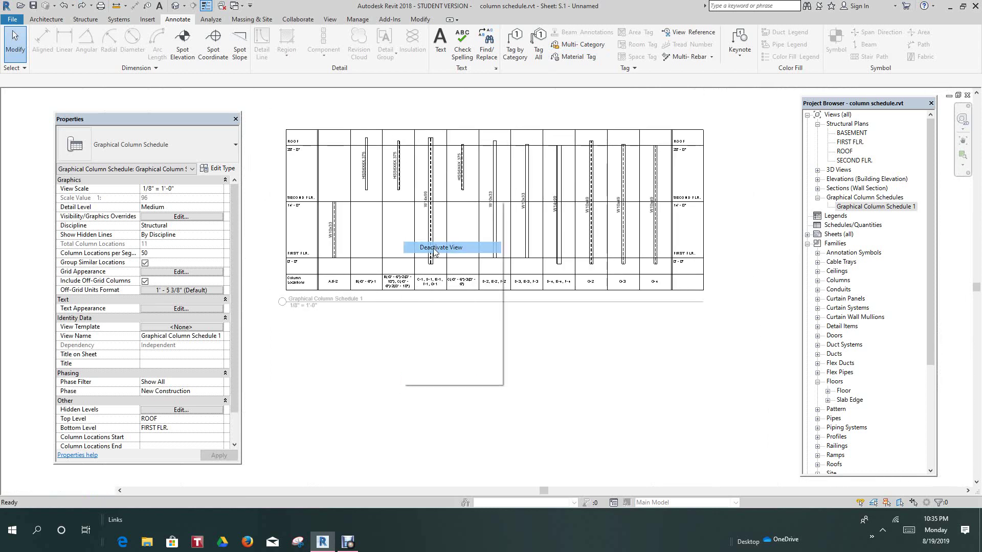
pyautogui.click(404, 321)
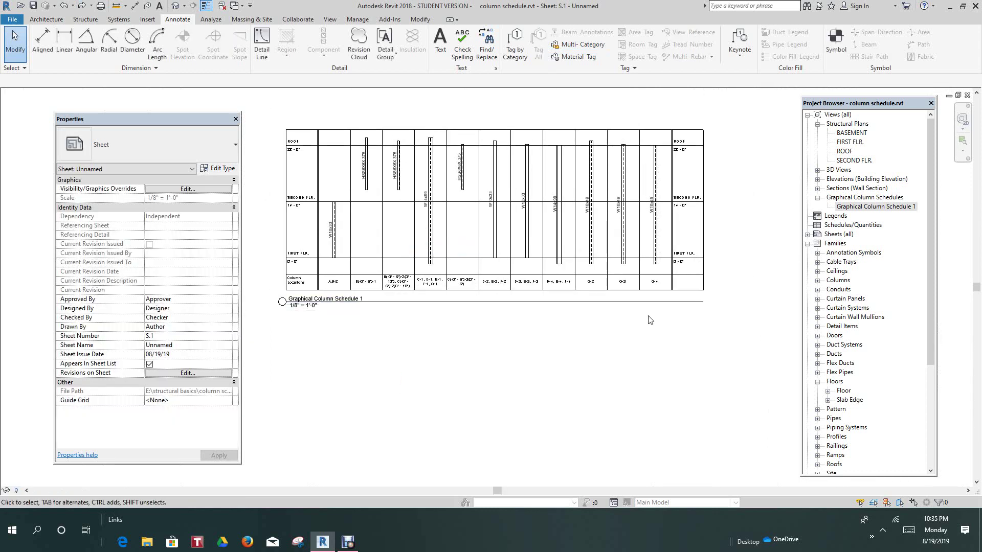
# - Shorten the viewport's title line under the column schedule so that it ends just past the title text
pyautogui.click(690, 302)
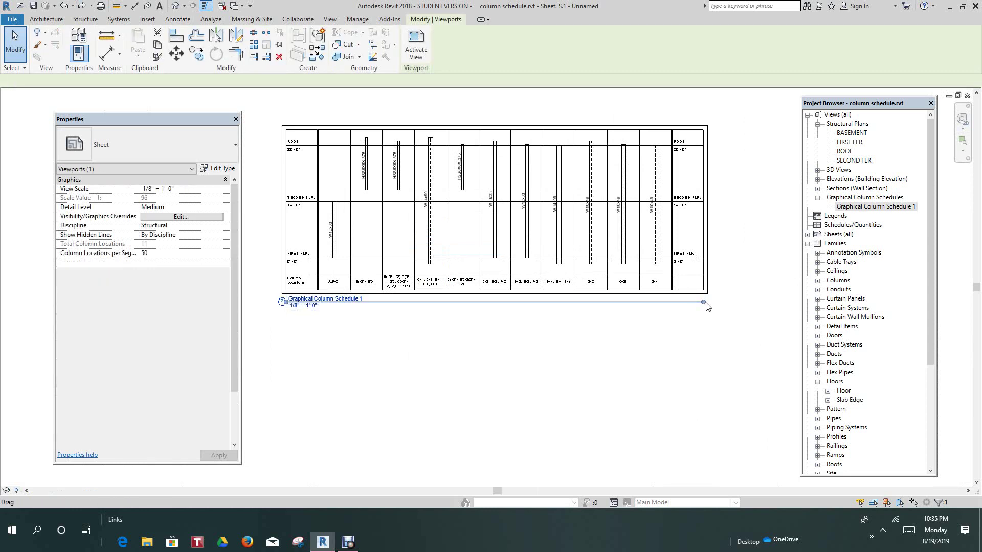
pyautogui.moveTo(672, 313); pyautogui.dragTo(384, 313)
pyautogui.click(385, 332)
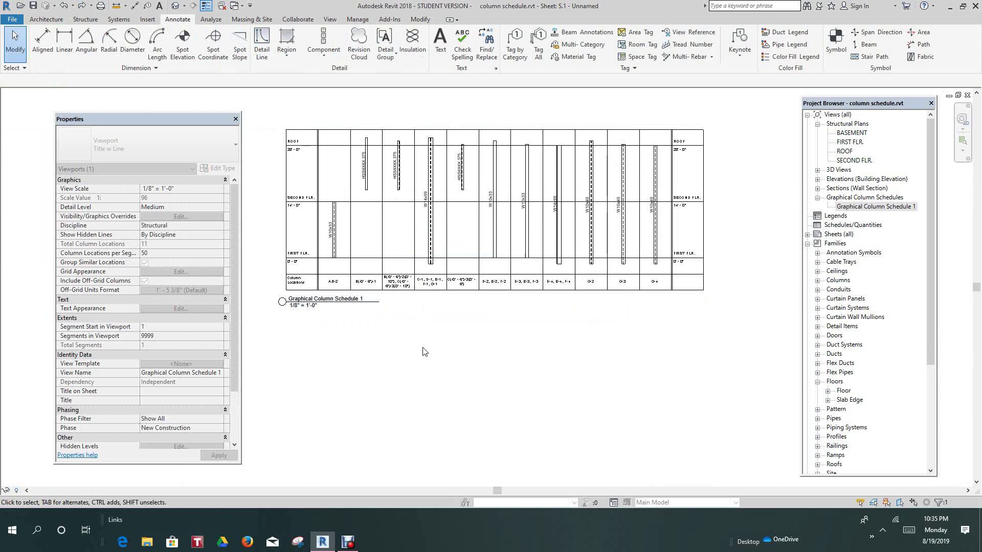
pyautogui.scroll(-2, 424, 358)
pyautogui.scroll(-2, 440, 358)
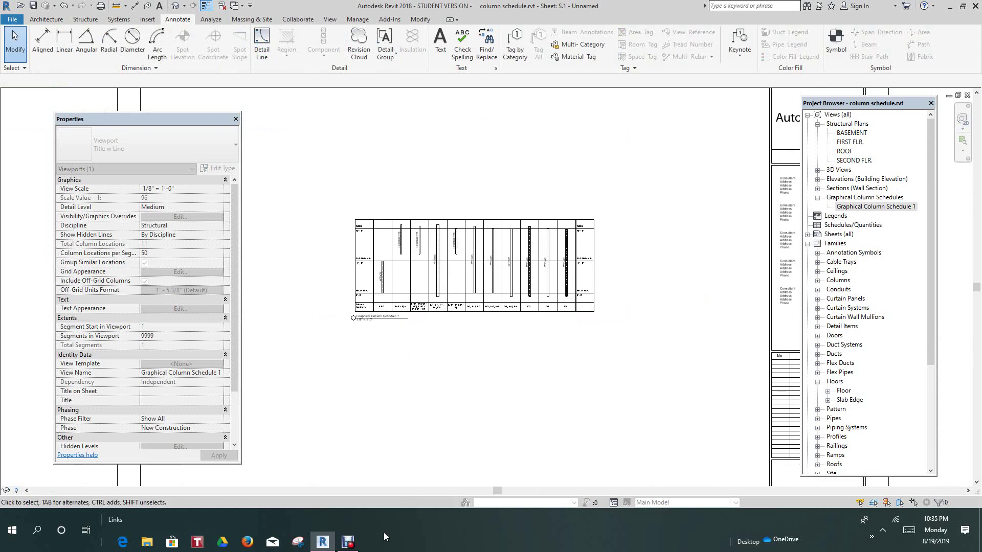